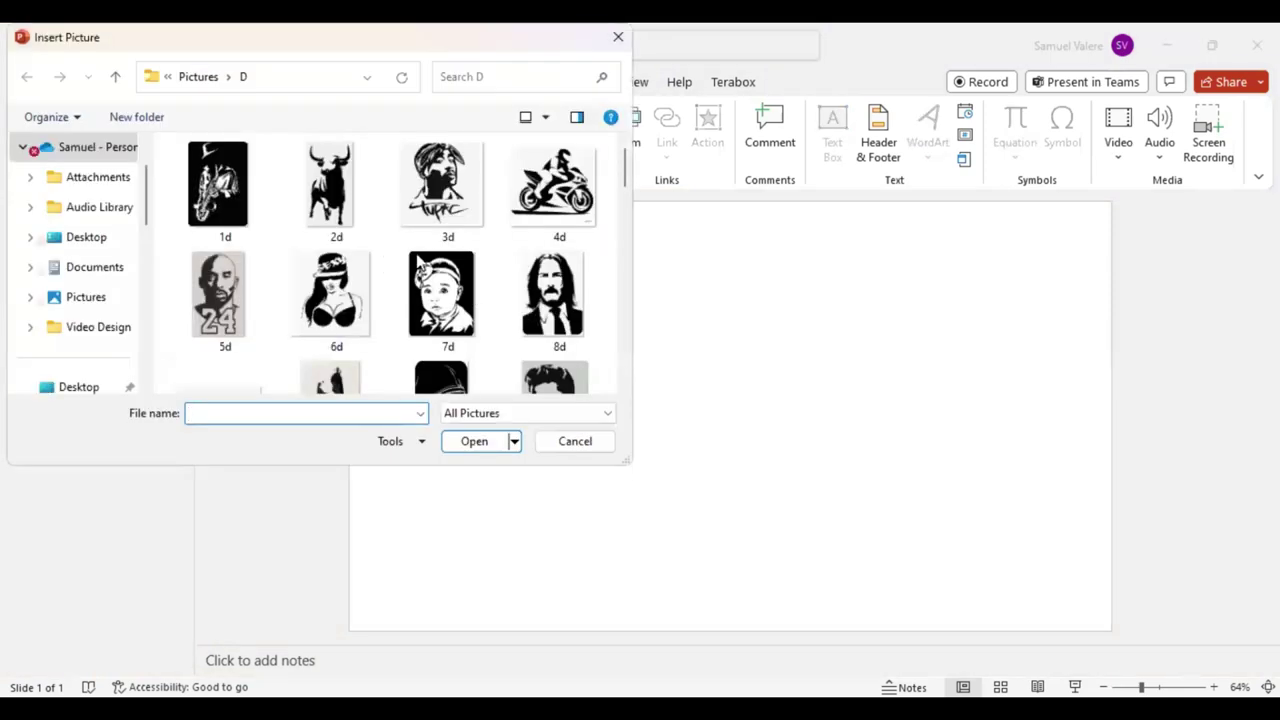
Insert the black-and-white 'Kendrick' portrait picture onto the blank slide
scroll(470, 290, "down", 3)
scroll(465, 250, "down", 3)
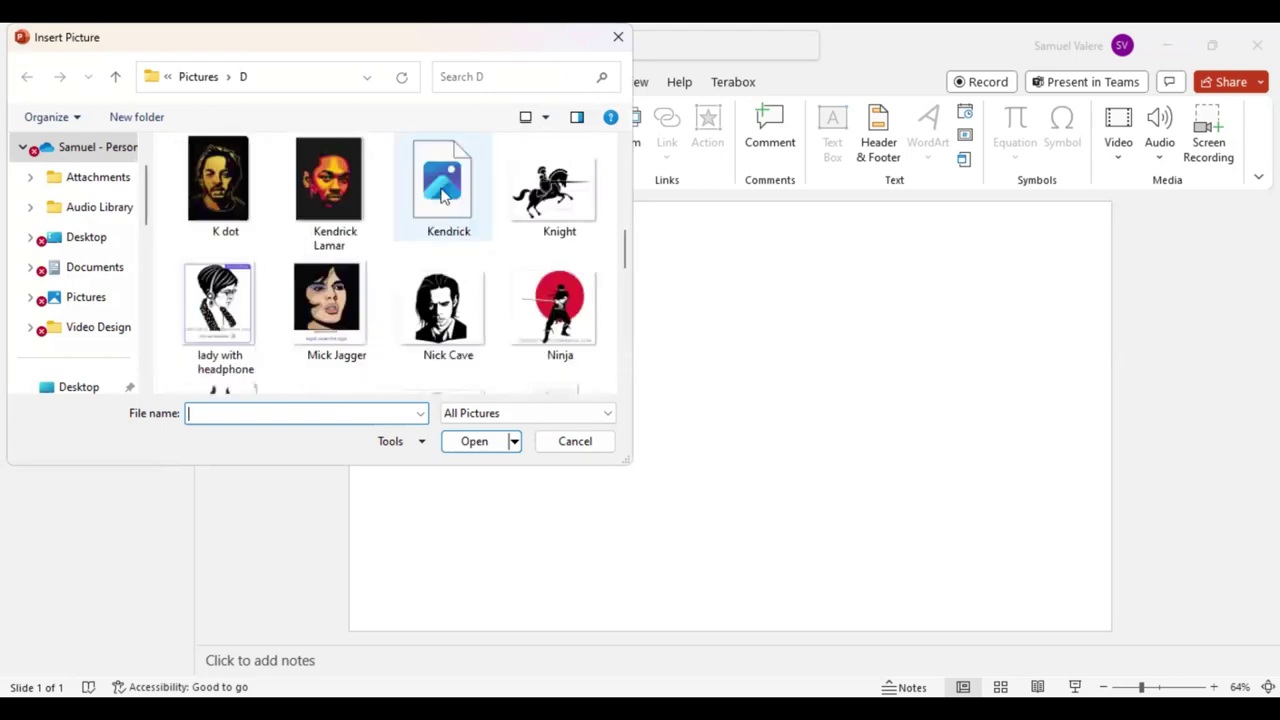
double_click(440, 189)
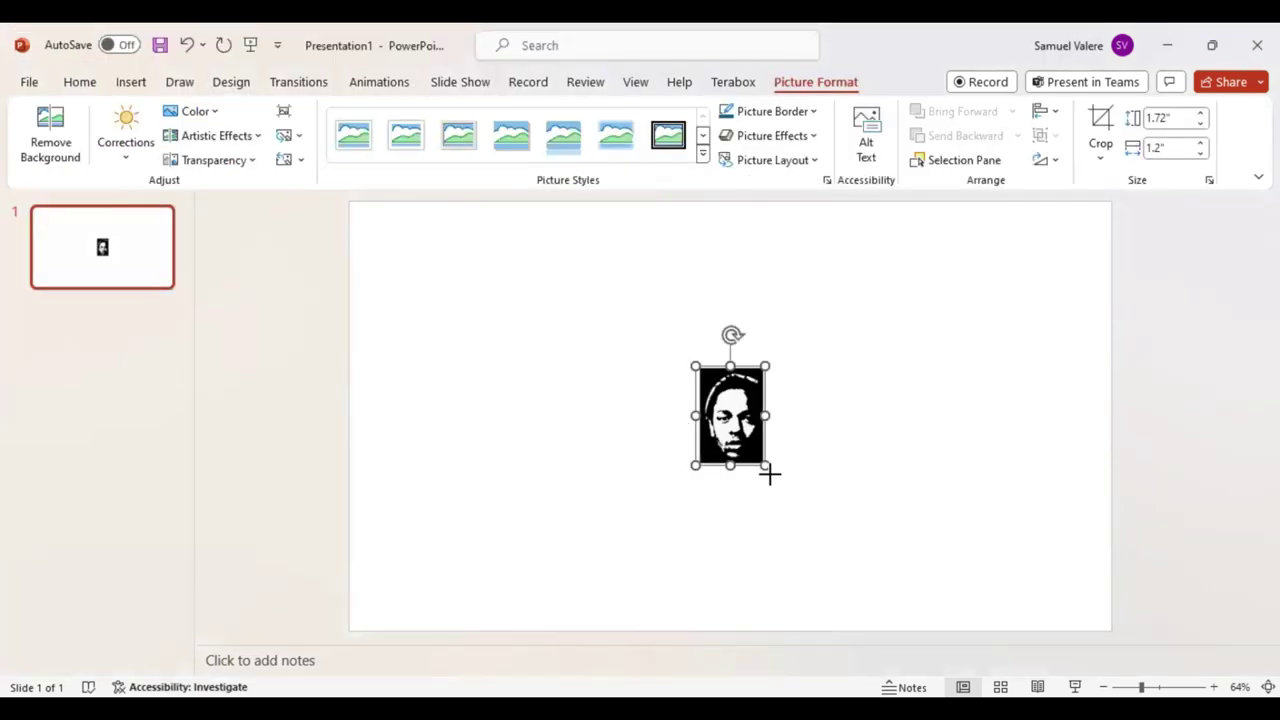
Enlarge the Kendrick portrait to 6.56 by 4.57 inches and centre it on the slide
left_click_drag(766, 466, 870, 622)
left_click_drag(767, 473, 703, 360)
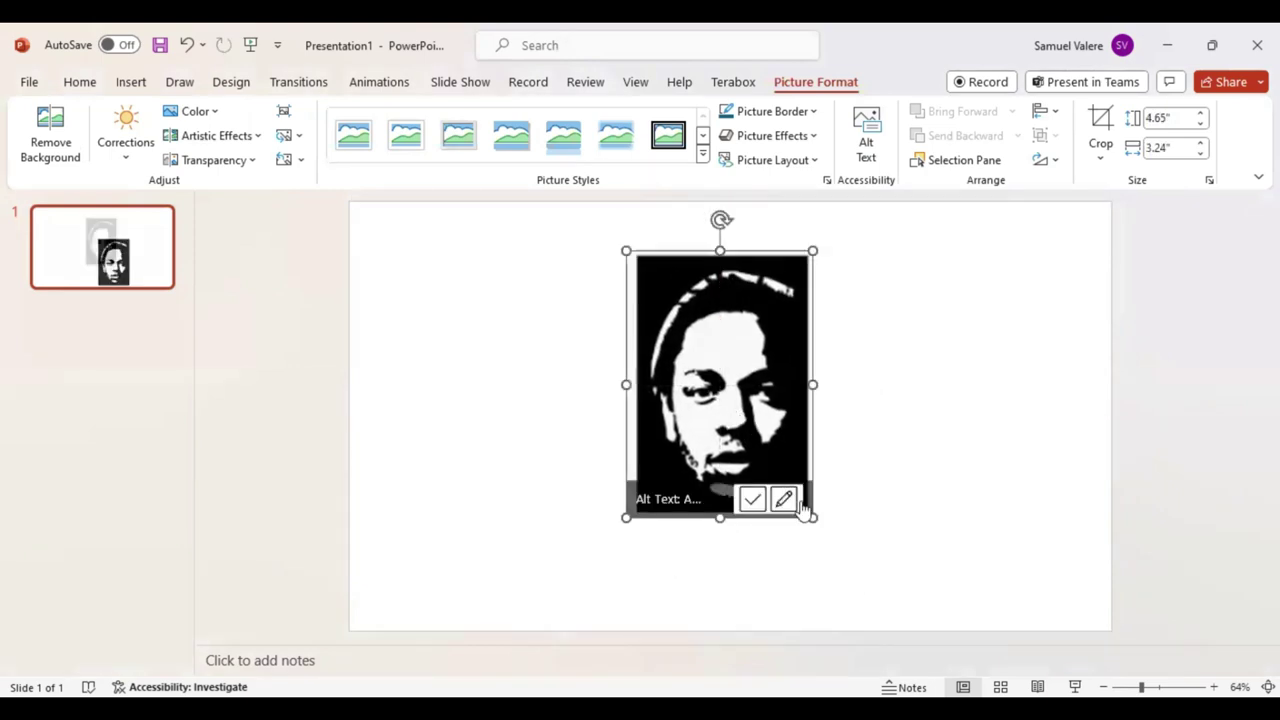
left_click_drag(815, 518, 888, 626)
left_click_drag(798, 466, 771, 448)
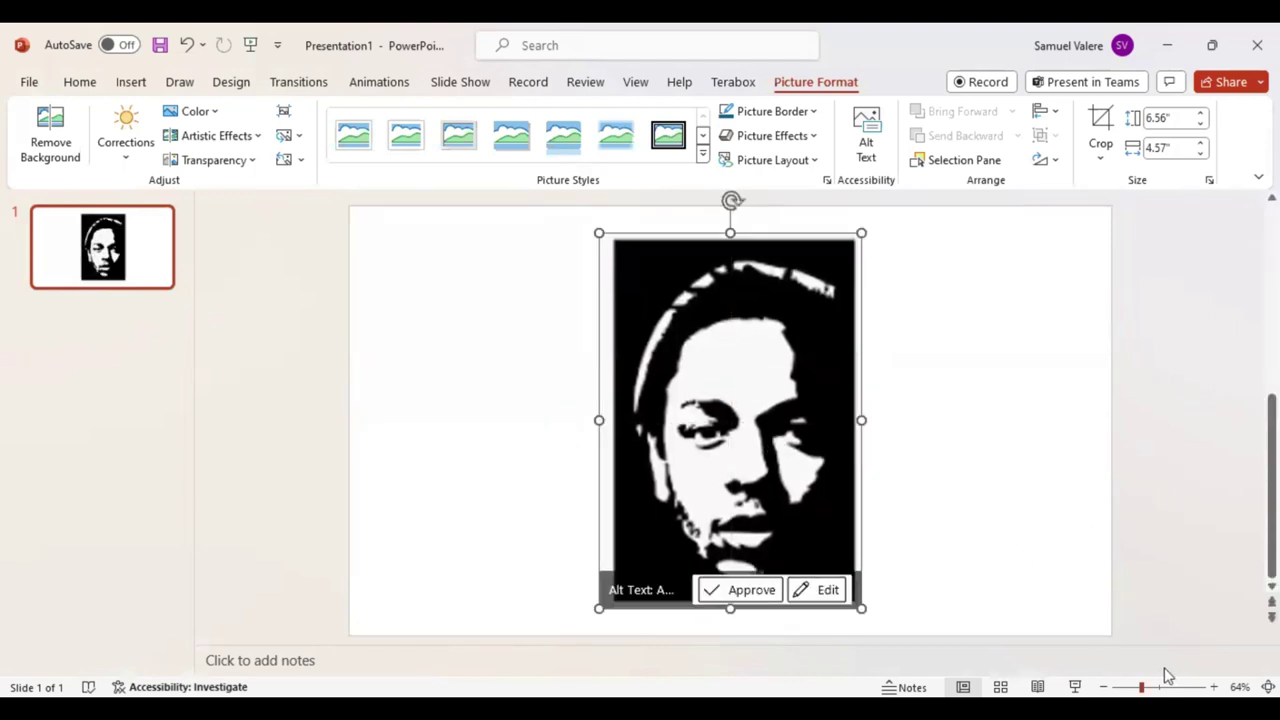
scroll(962, 434, "up", 2, "ctrl")
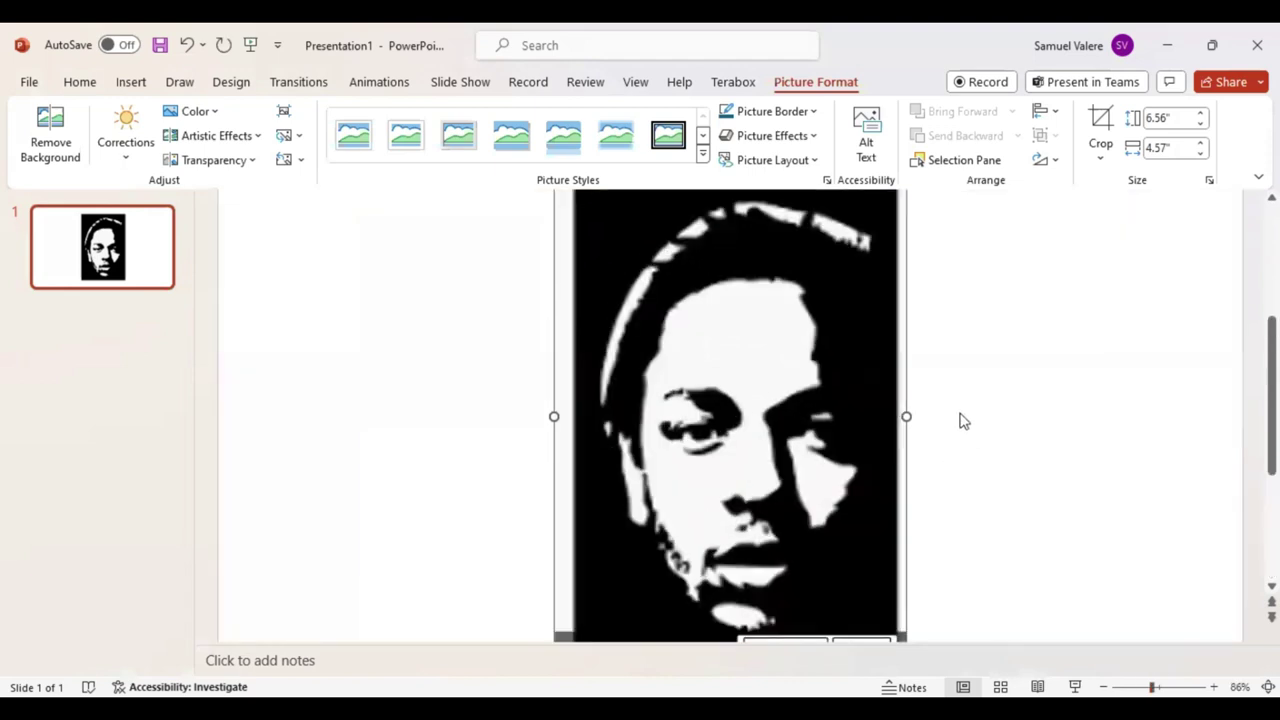
left_click(129, 84)
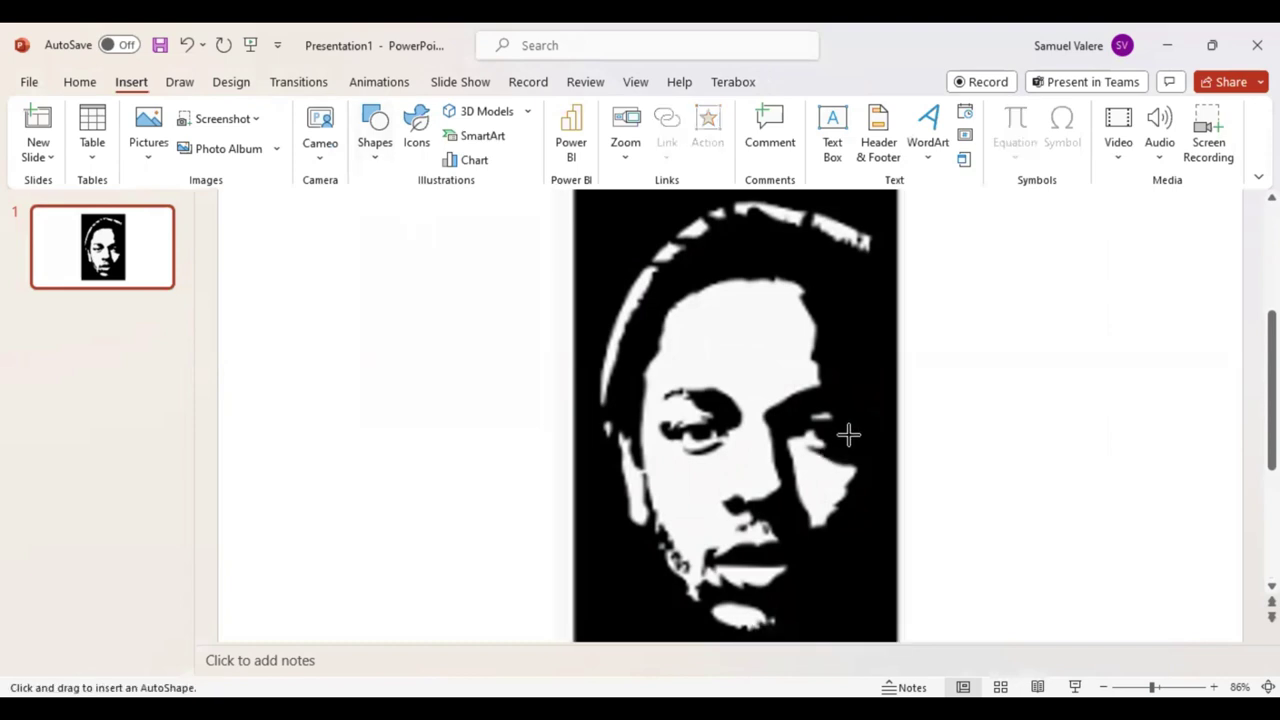
Set the portrait's picture transparency to 22% and zoom the slide out to 78%
key("Escape")
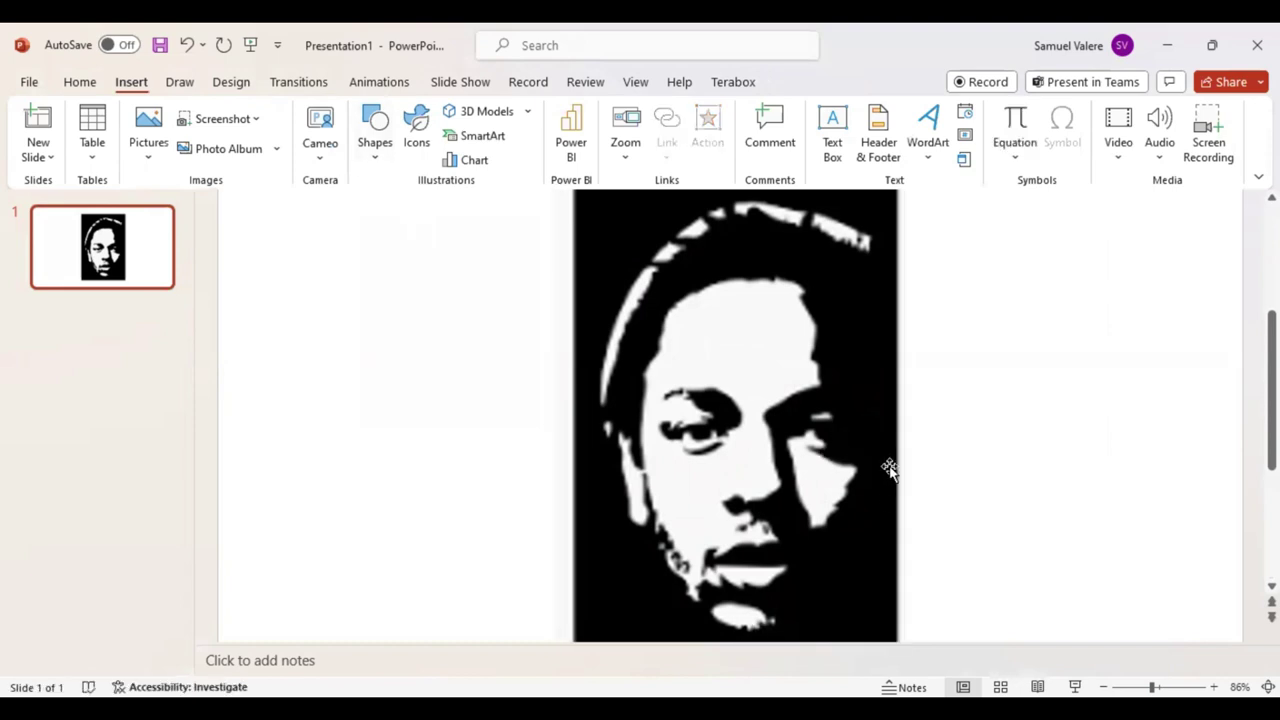
right_click(969, 430)
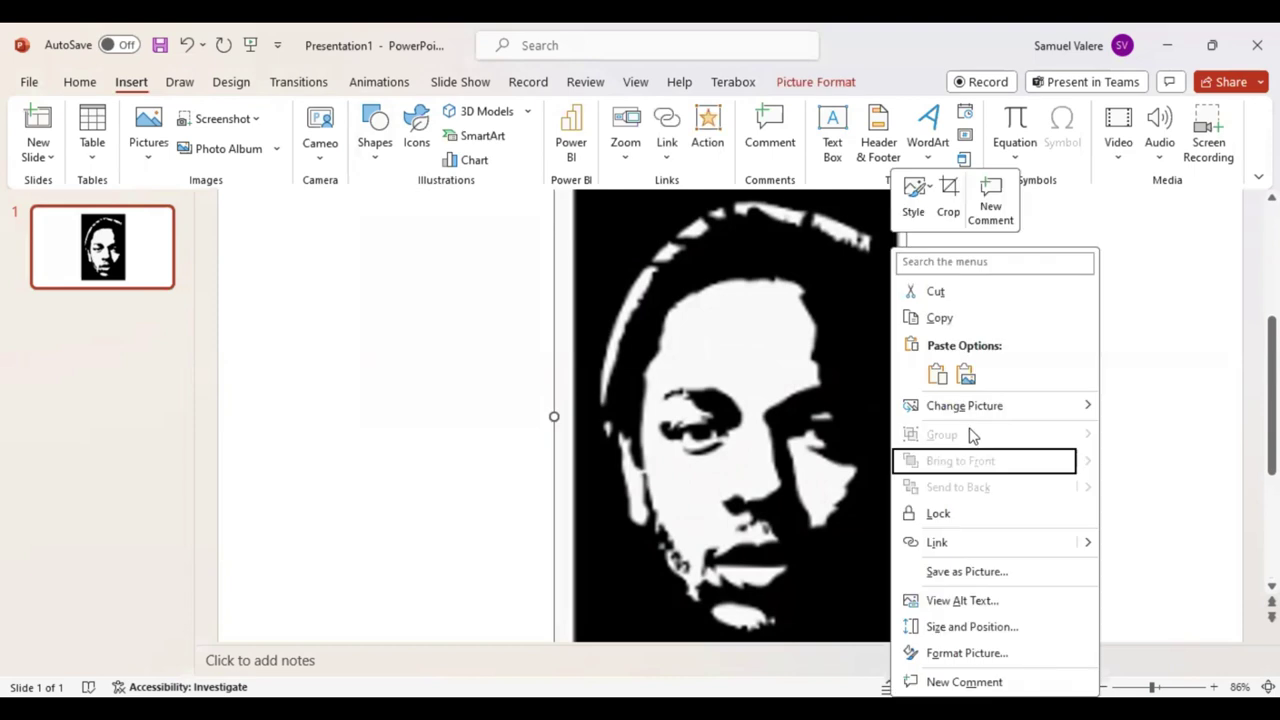
left_click(966, 653)
left_click(1160, 249)
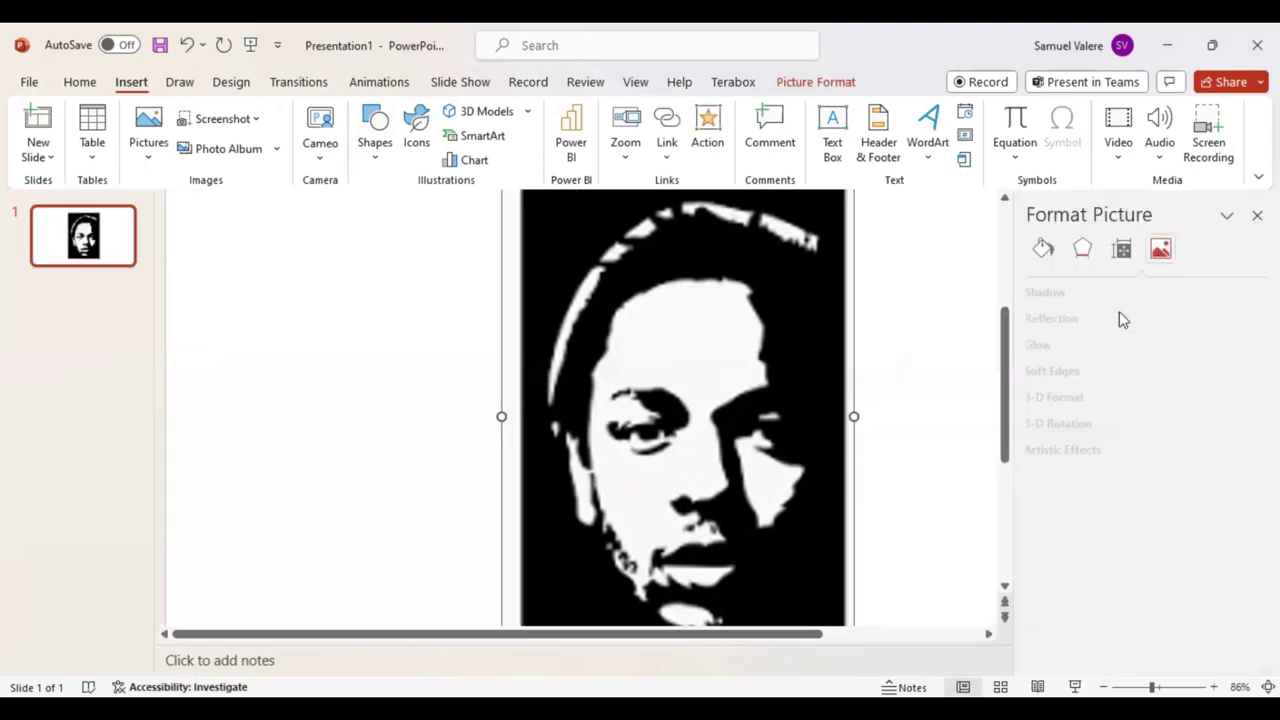
left_click(1115, 346)
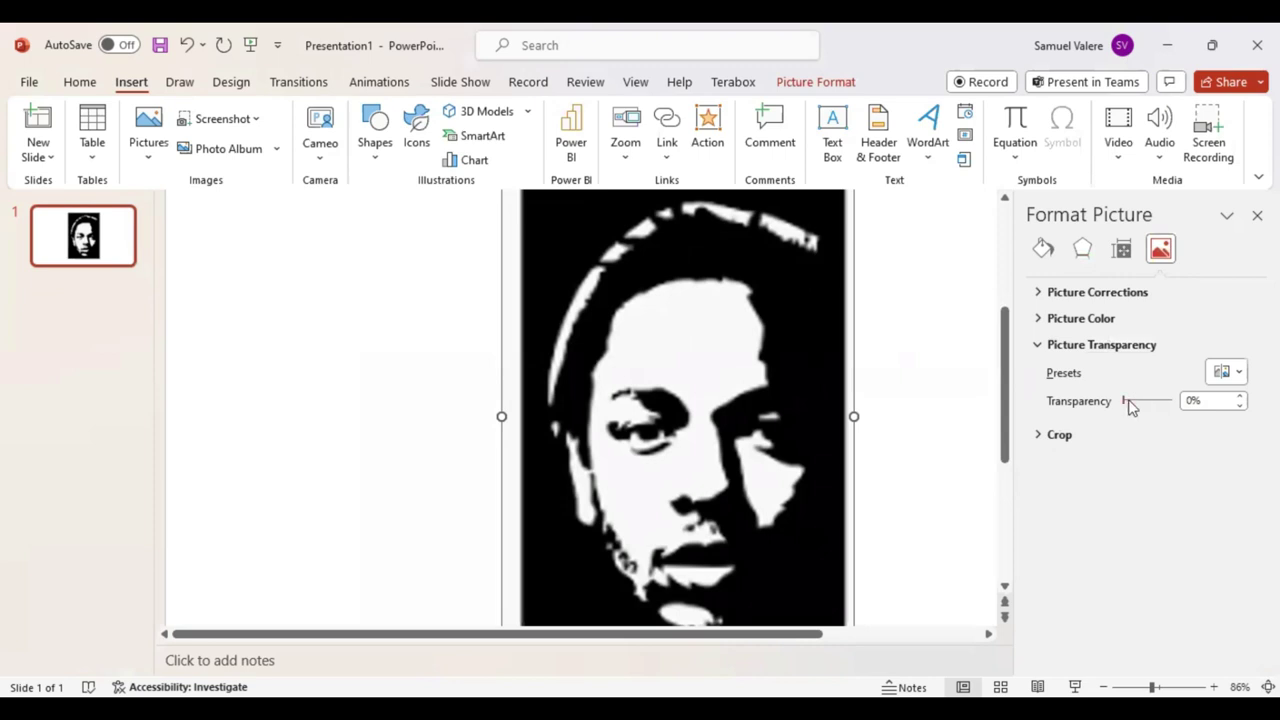
left_click_drag(1128, 400, 1138, 402)
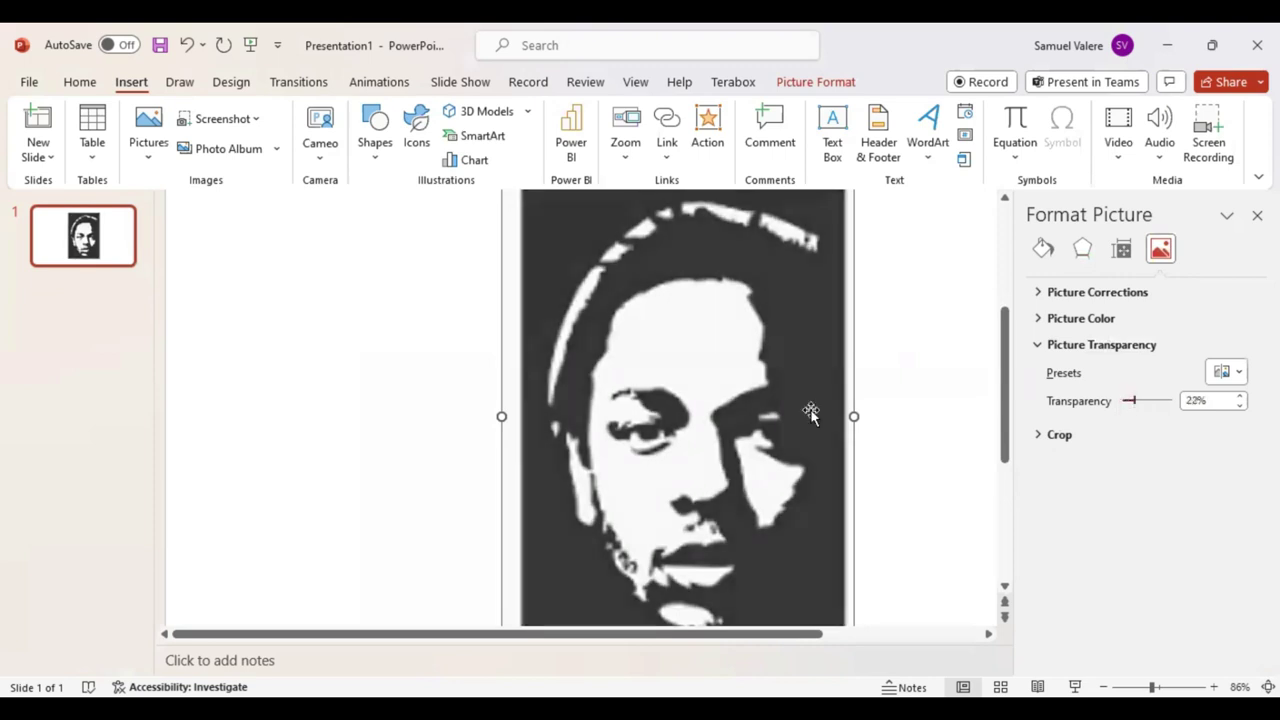
left_click(1005, 590)
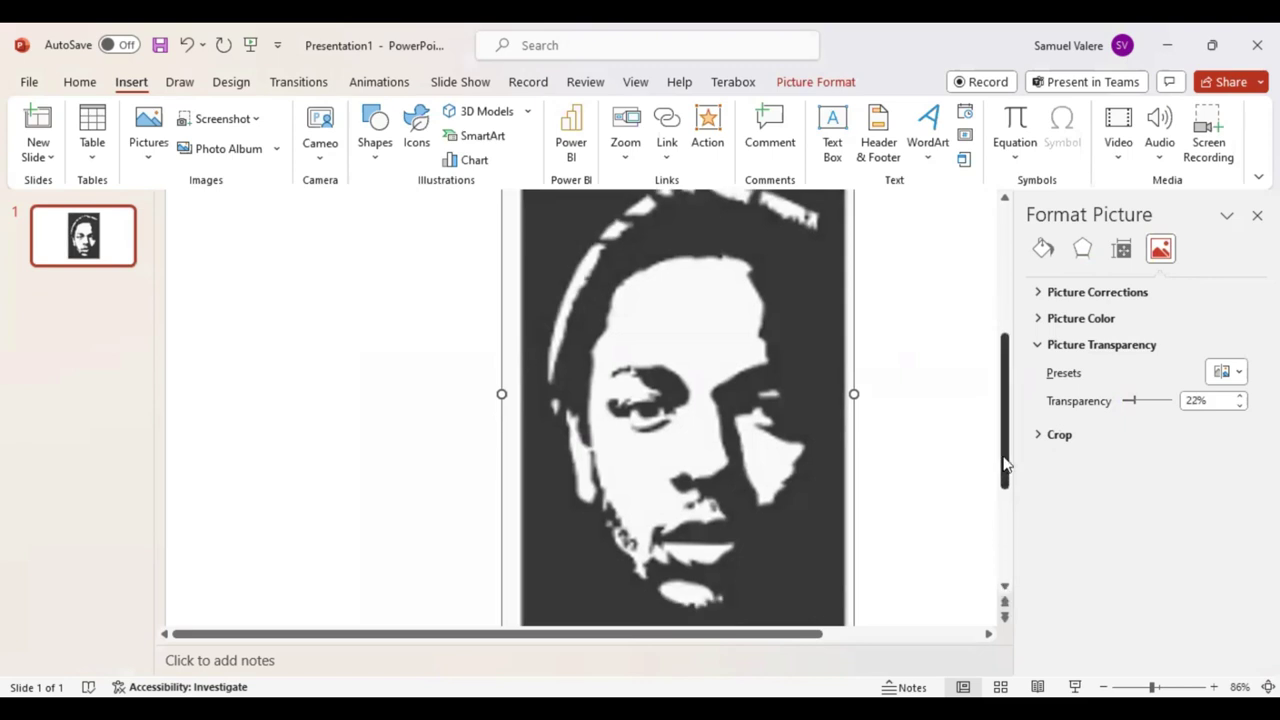
left_click_drag(1008, 457, 1000, 440)
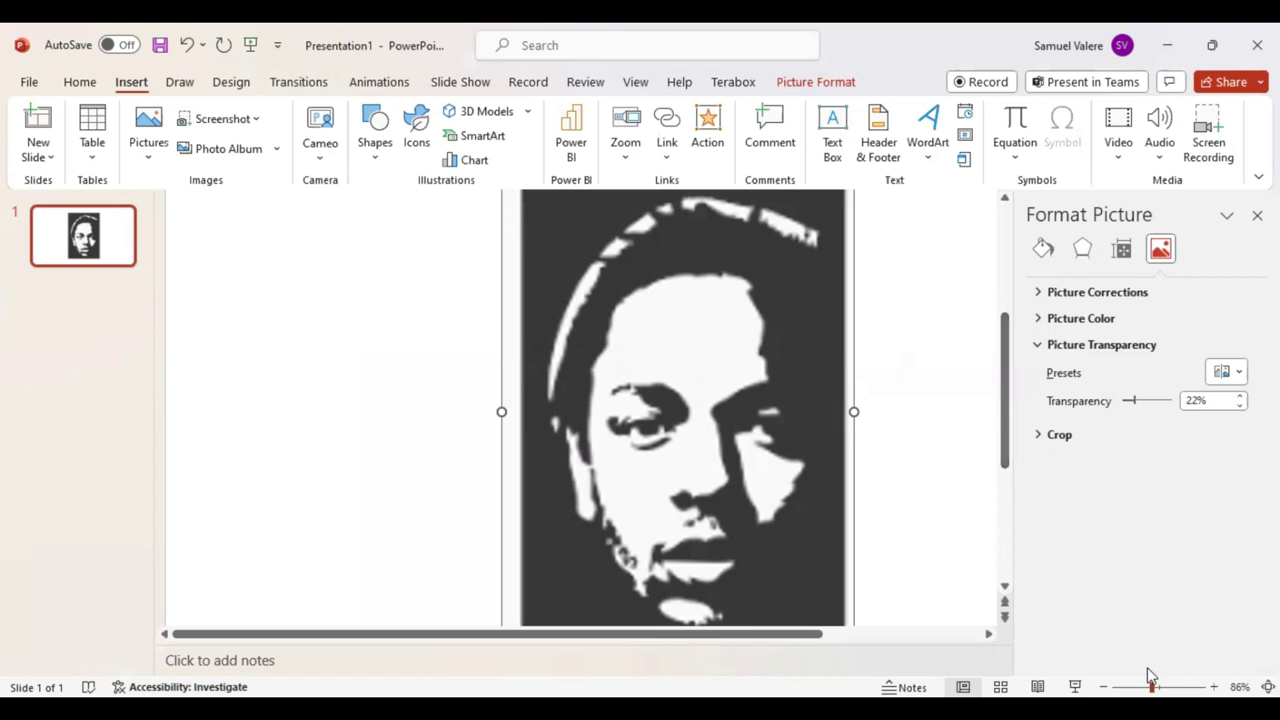
left_click_drag(1150, 678, 1147, 678)
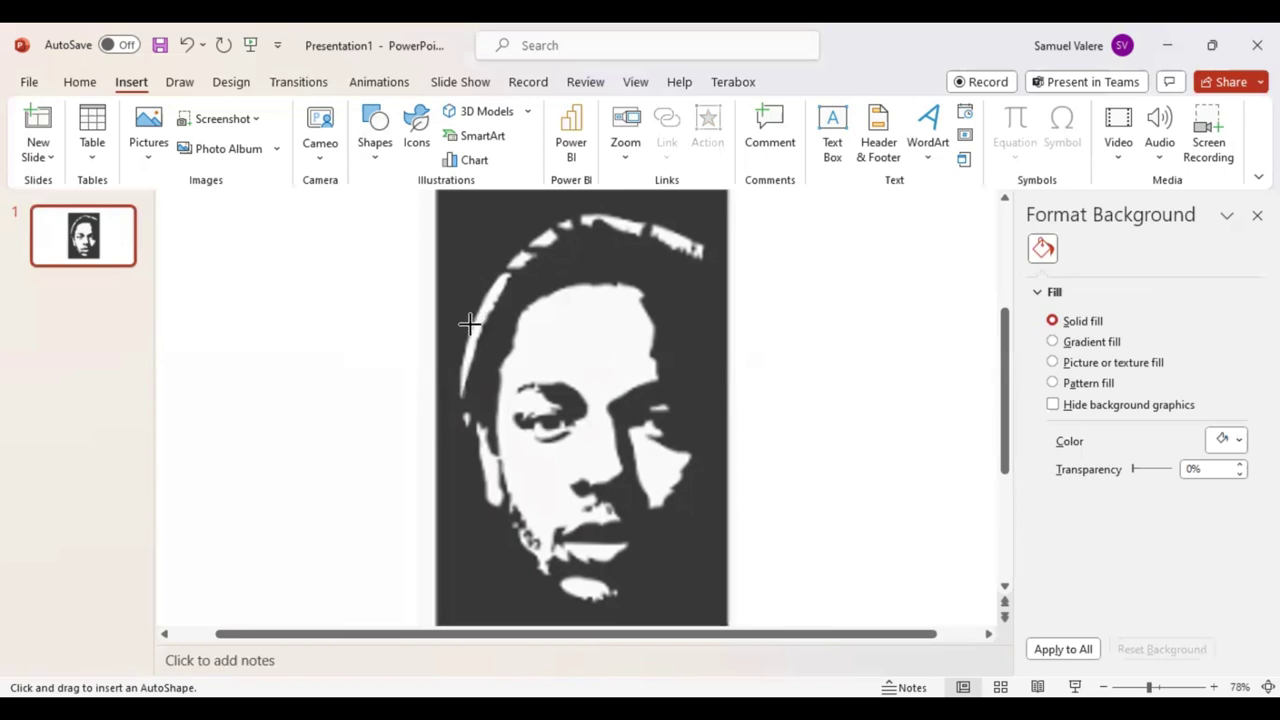
Trace small freeform shapes over the first headband pieces along the top-left of the head
double_click(460, 400)
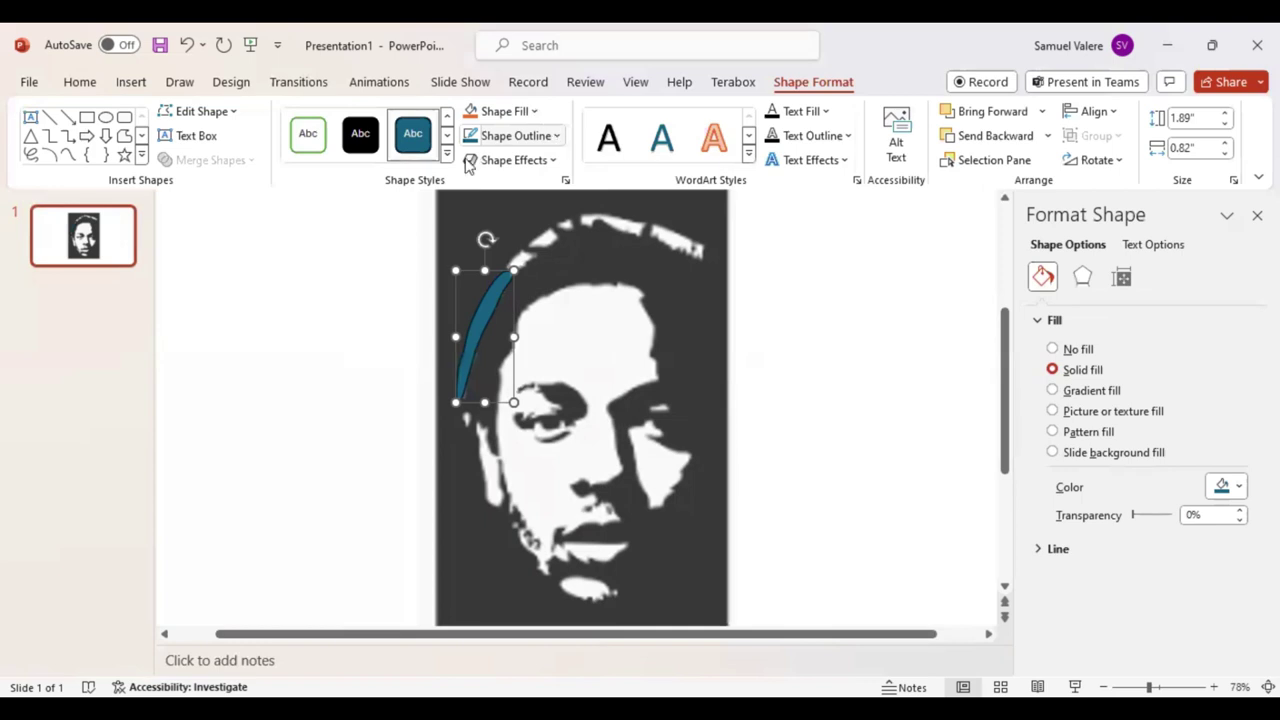
left_click(67, 154)
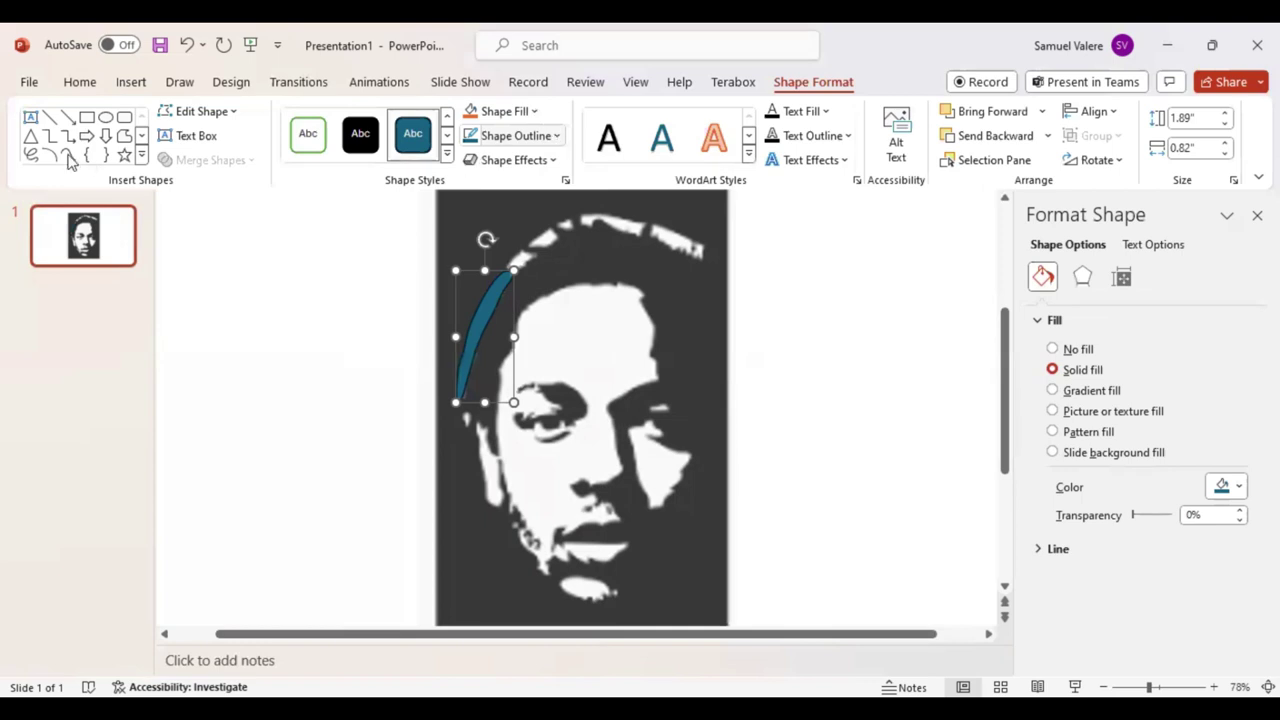
left_click(535, 236)
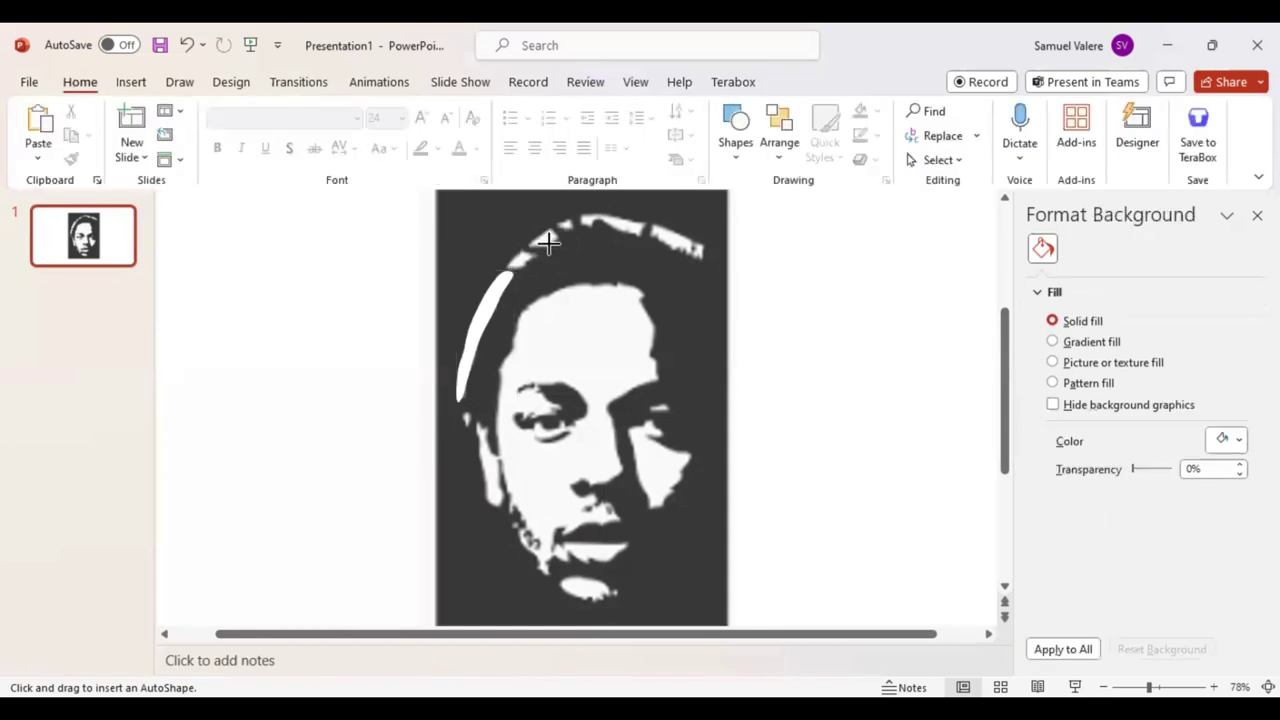
left_click_drag(535, 247, 525, 244)
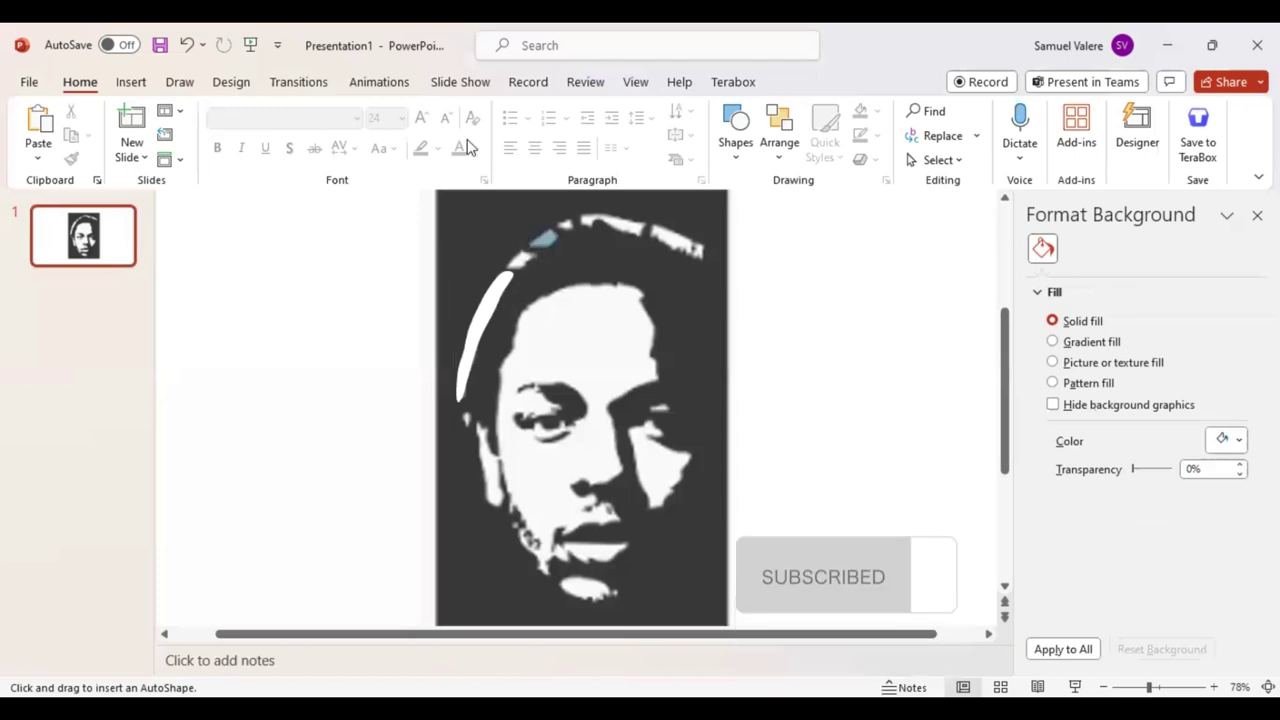
double_click(527, 244)
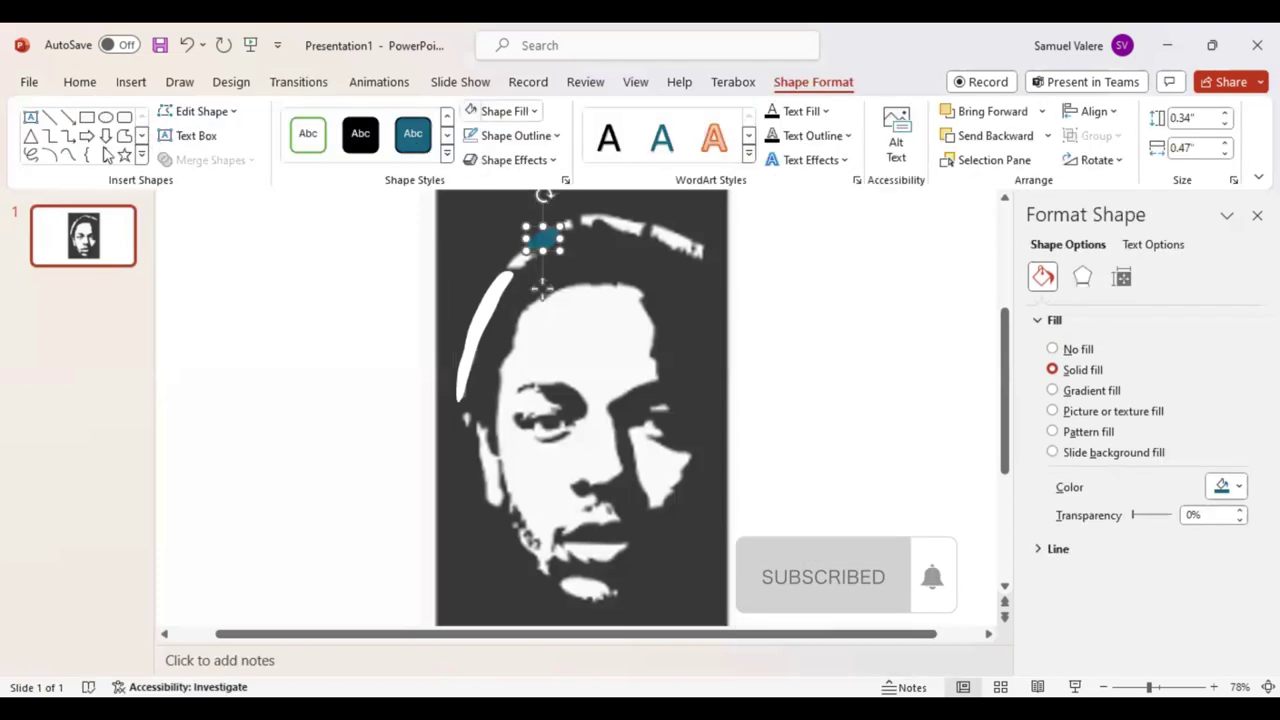
left_click(67, 155)
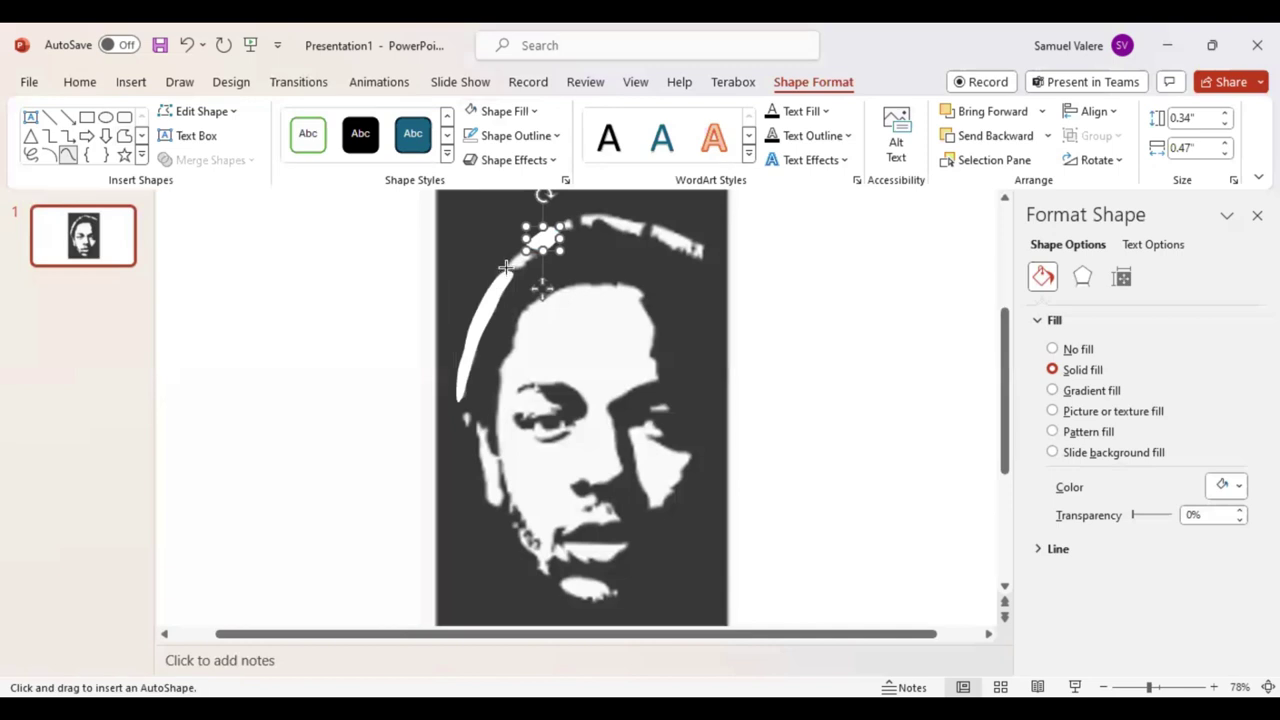
left_click(514, 255)
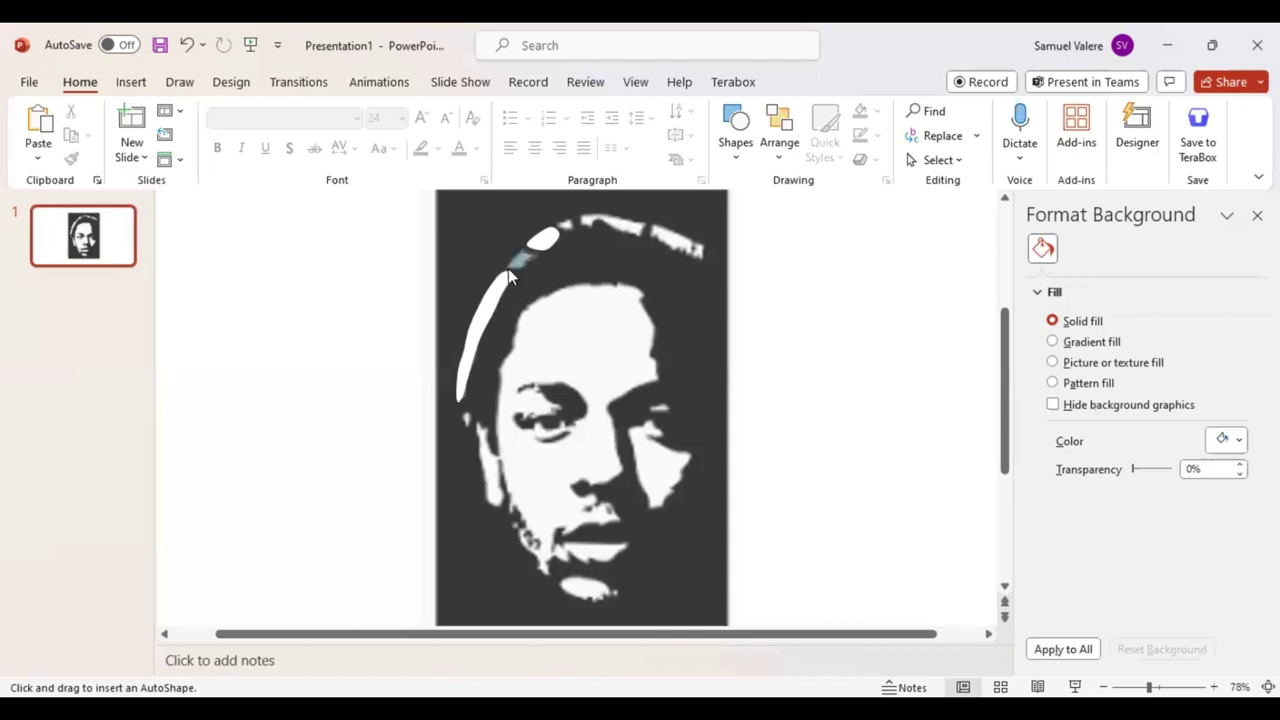
double_click(508, 268)
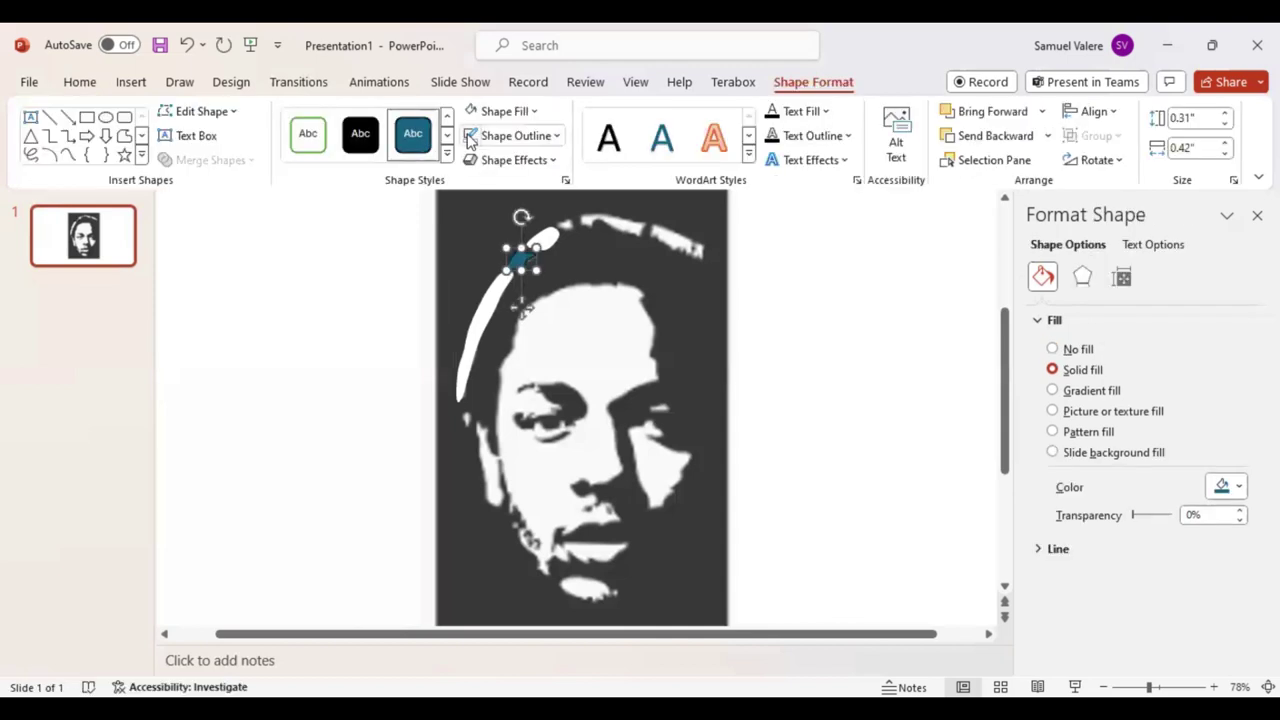
left_click(67, 155)
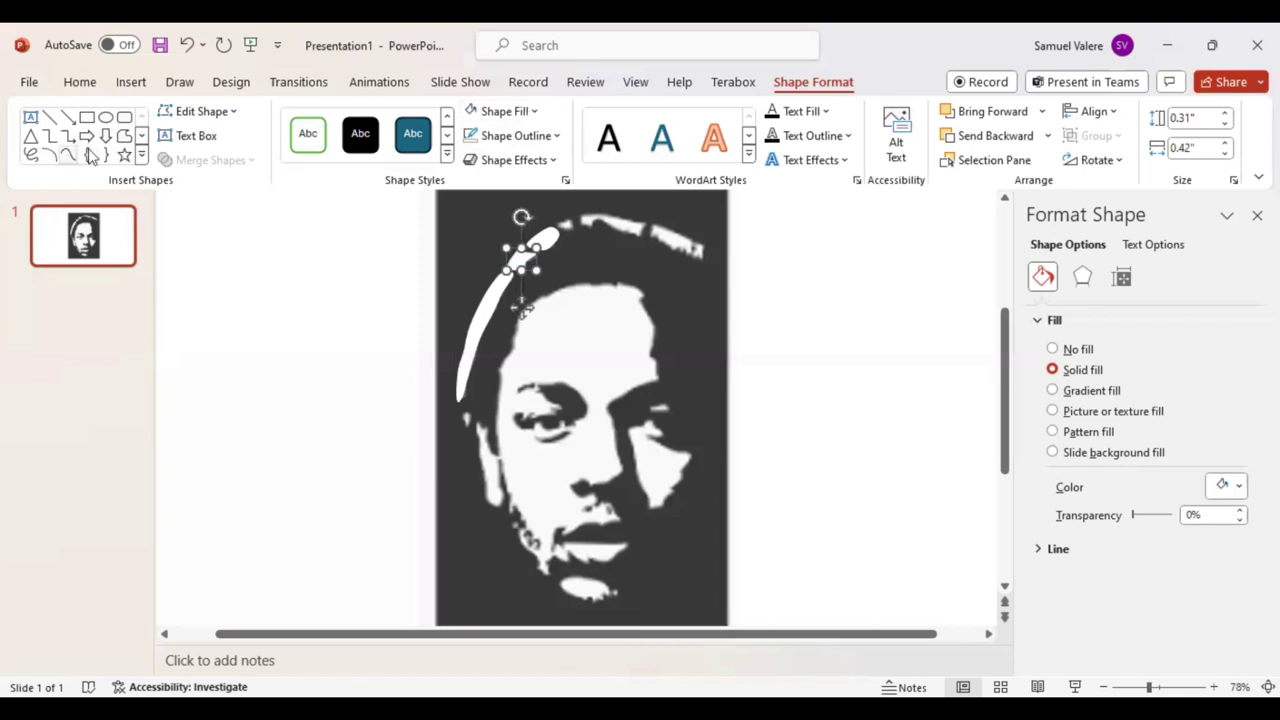
left_click(556, 220)
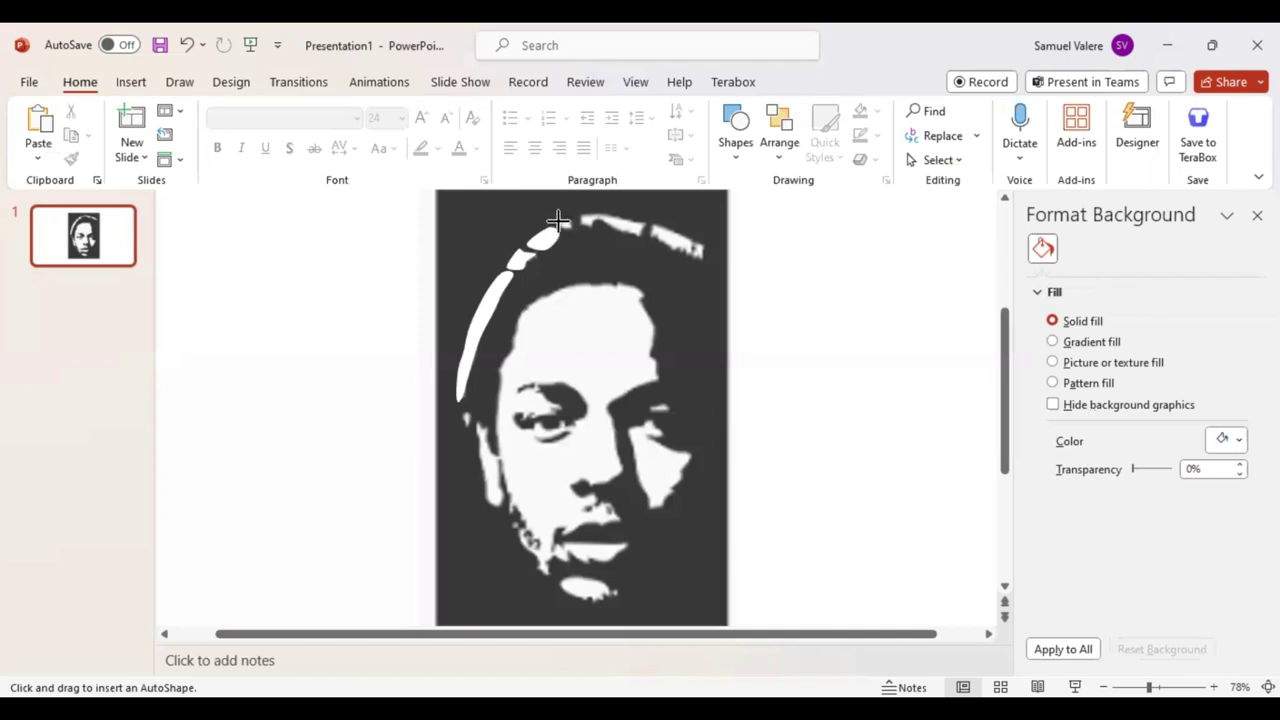
Trace the remaining headband pieces to its right end as white freeform shapes
left_click_drag(557, 220, 567, 234)
left_click(478, 112)
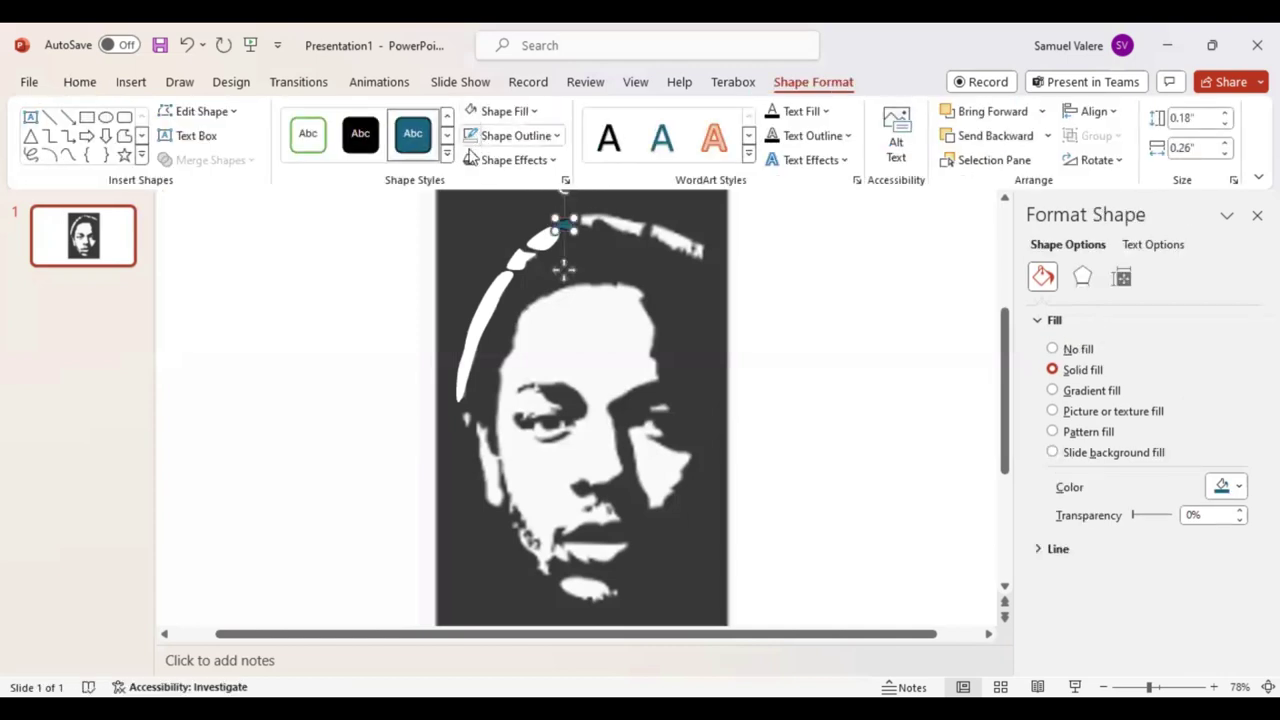
left_click(68, 155)
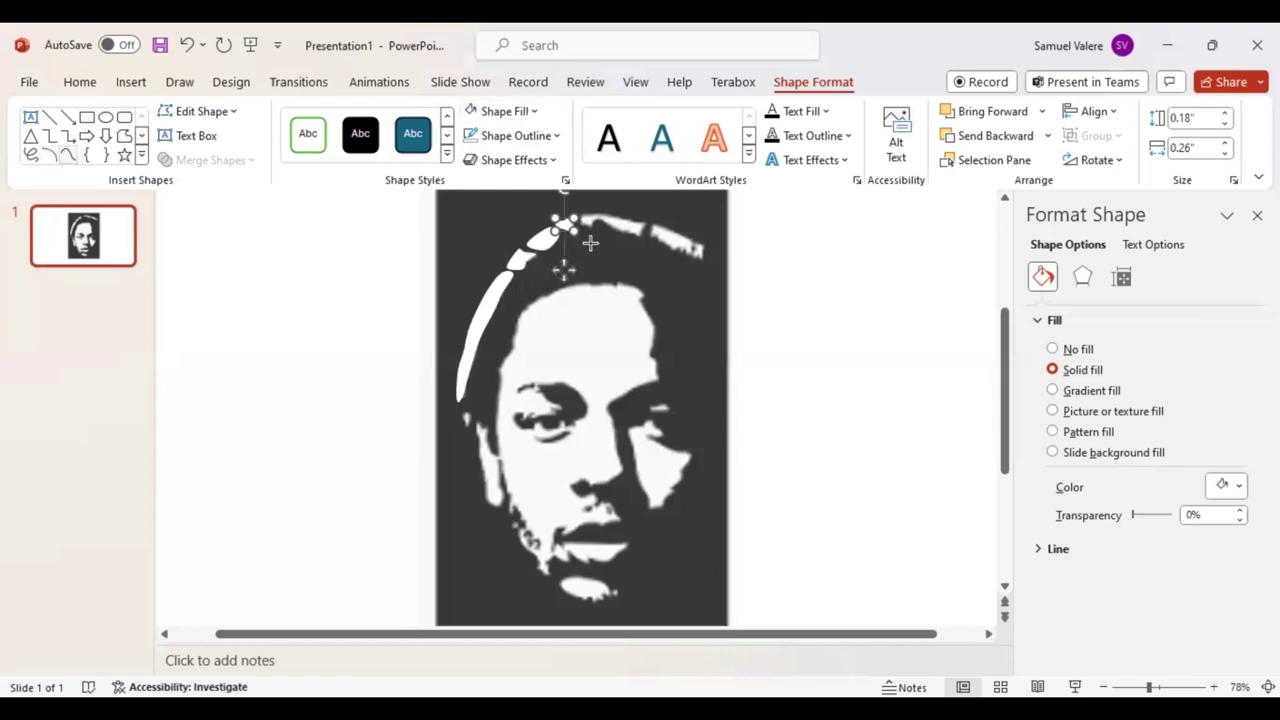
left_click(645, 220)
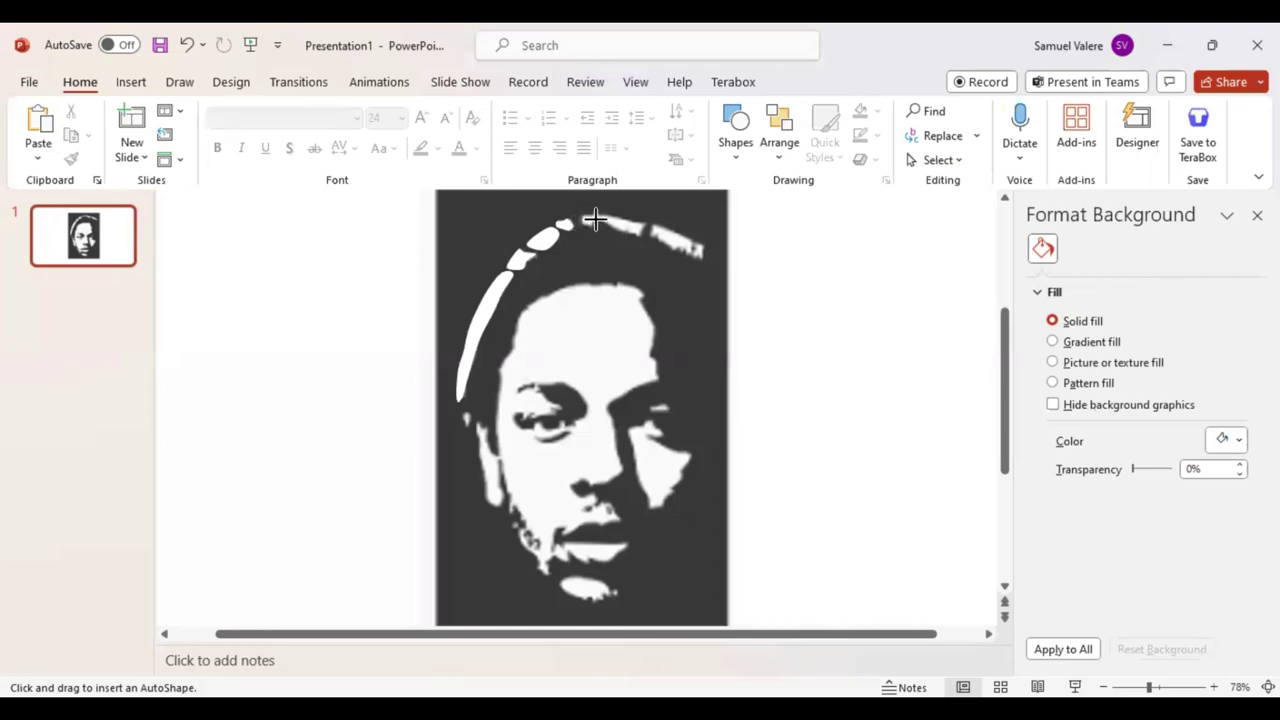
double_click(645, 222)
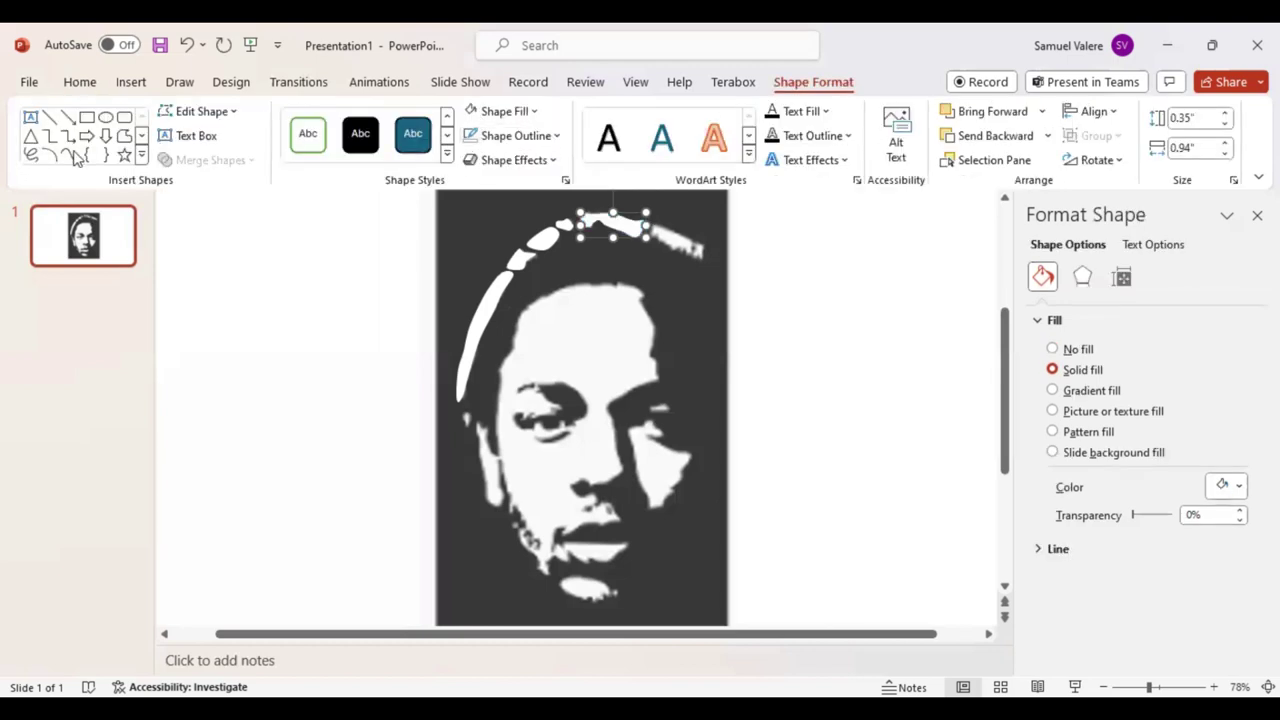
left_click(70, 156)
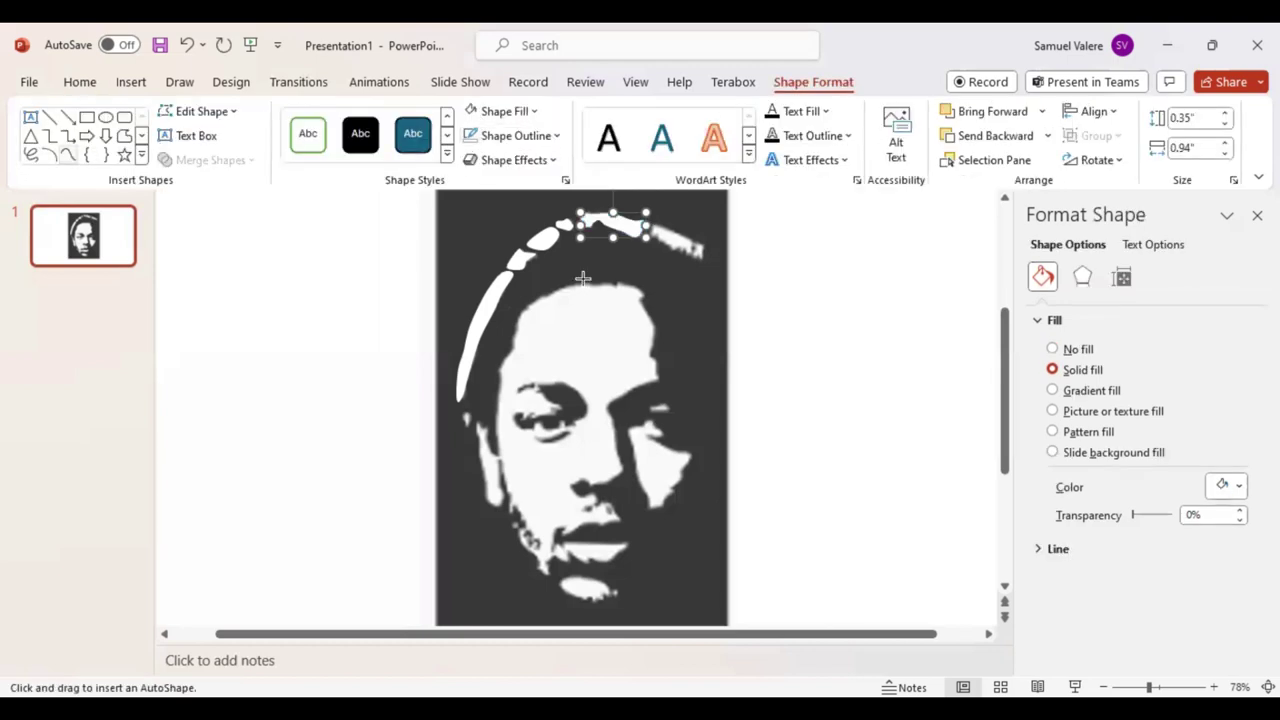
left_click(694, 238)
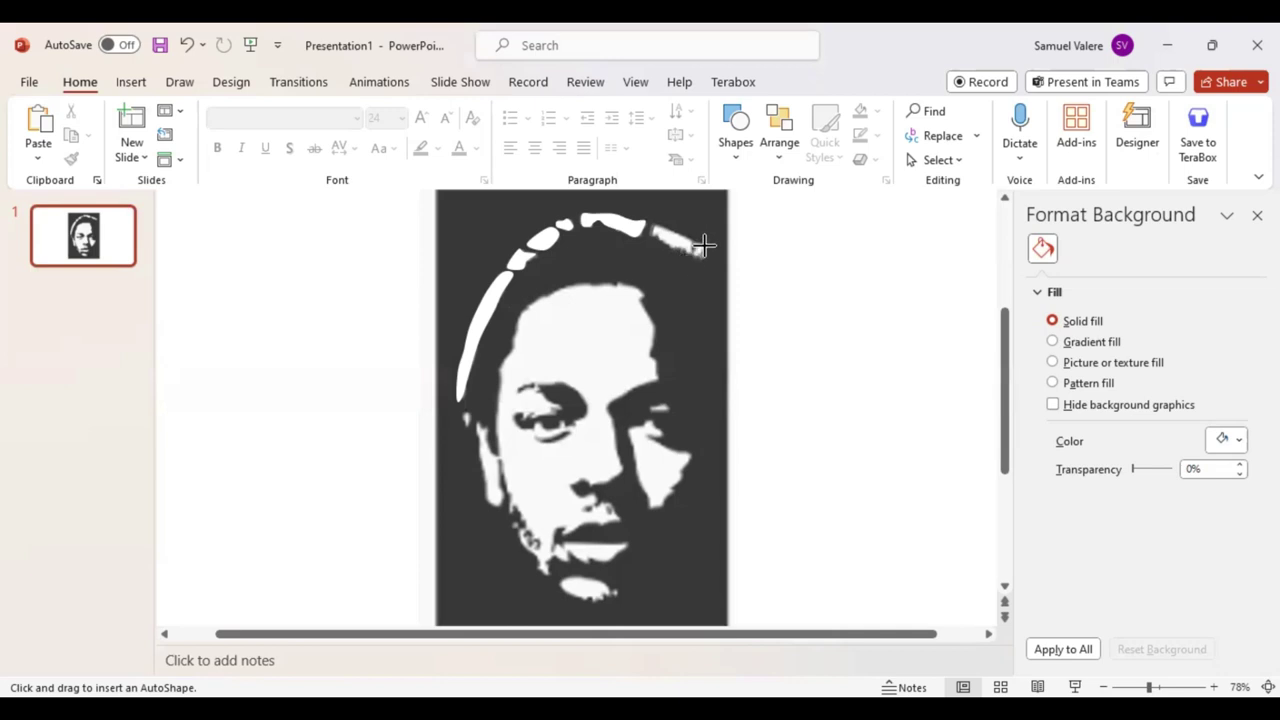
double_click(704, 245)
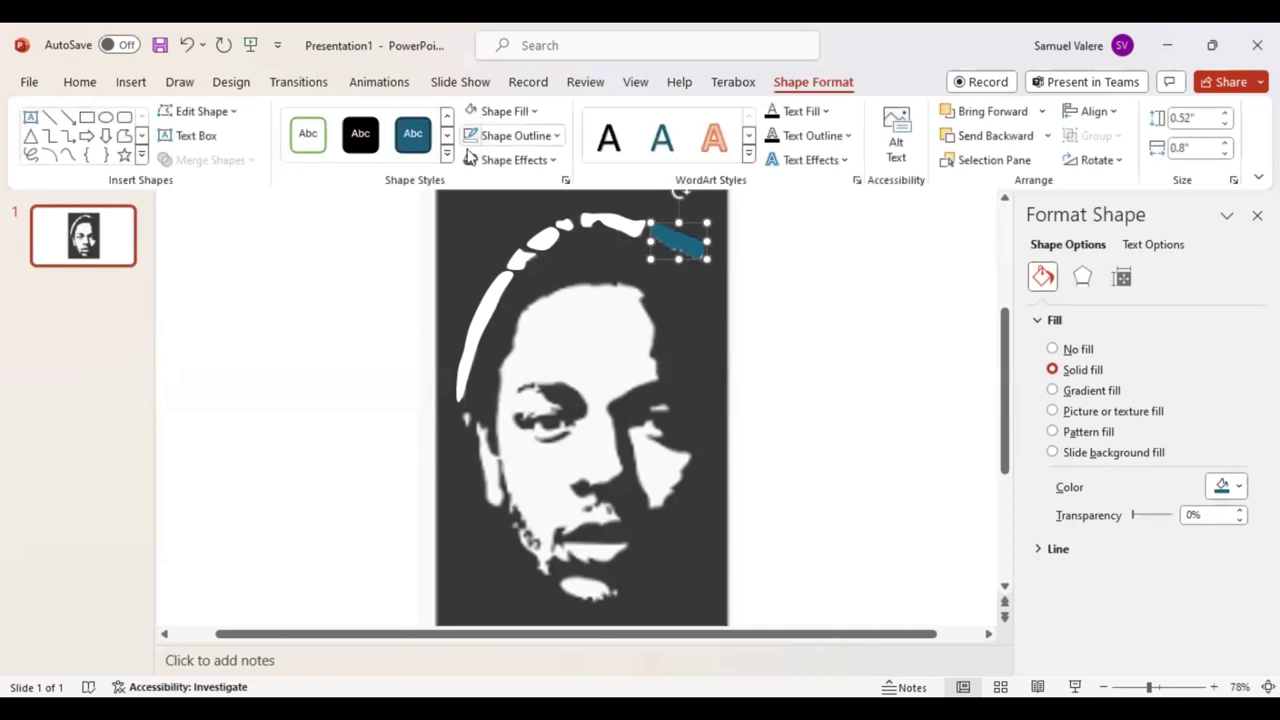
Trace a narrow white strip along the left temple of the head
left_click(67, 156)
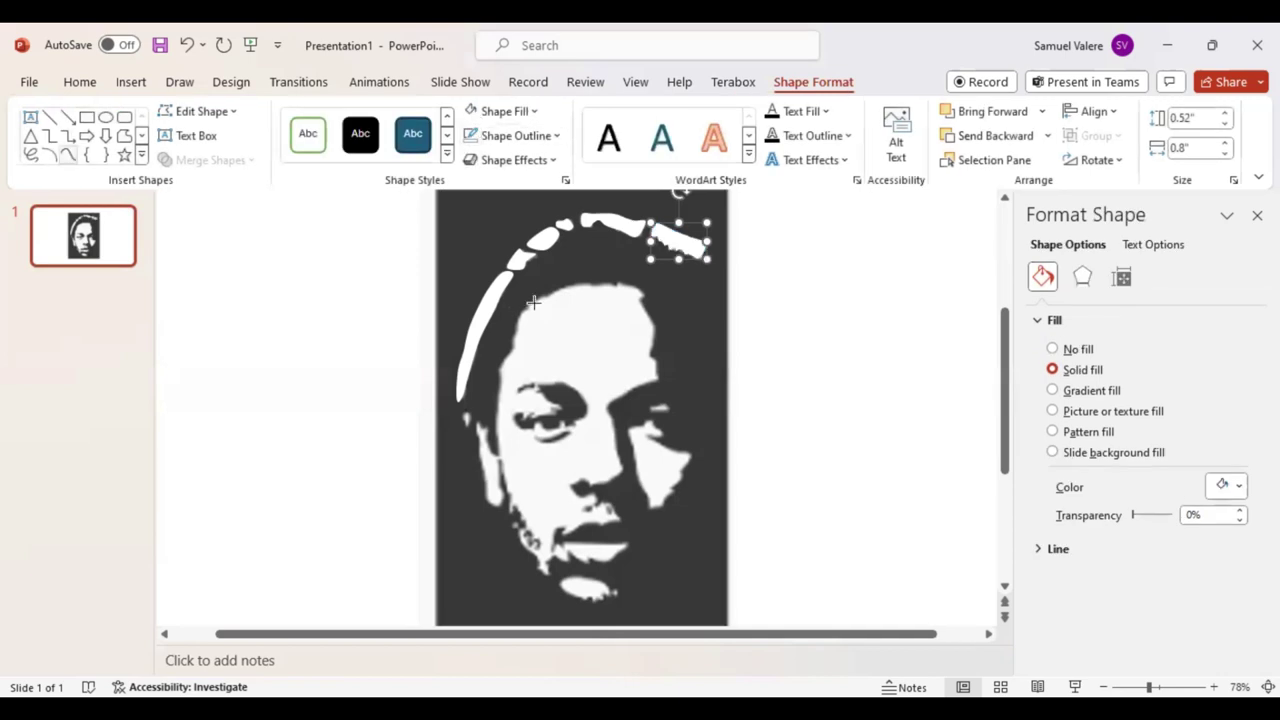
left_click(464, 415)
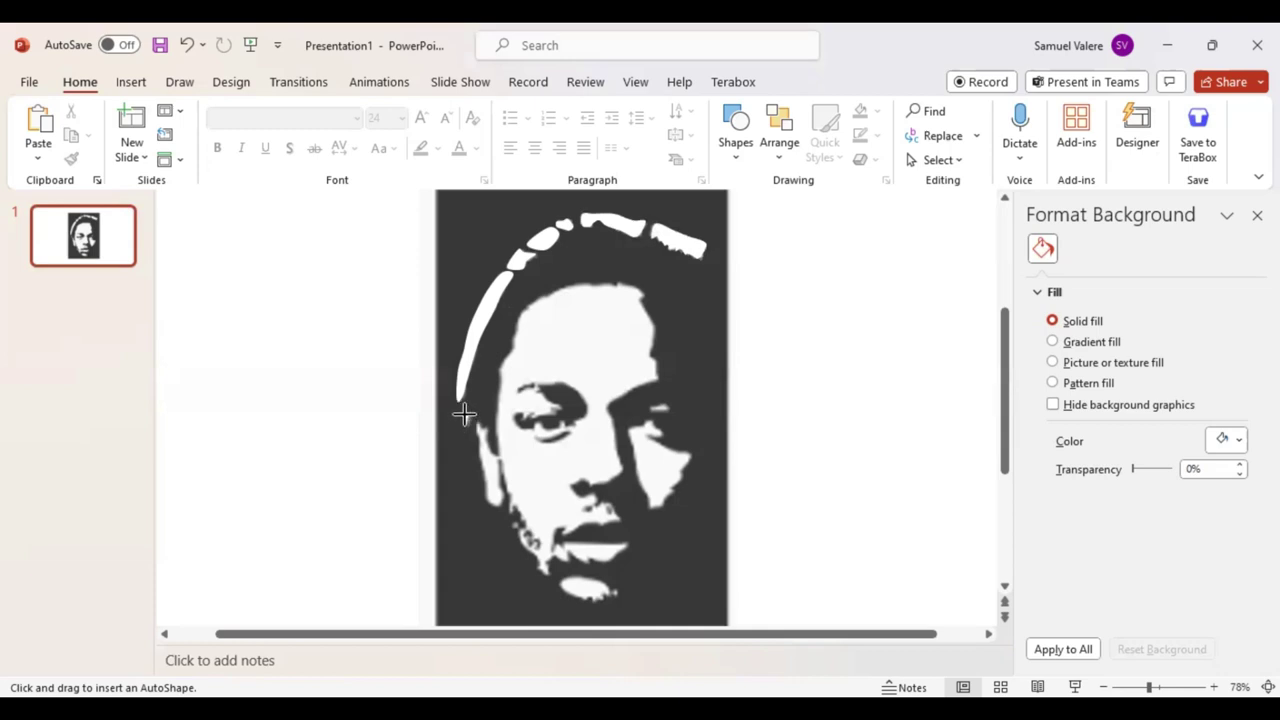
left_click_drag(464, 400, 466, 462)
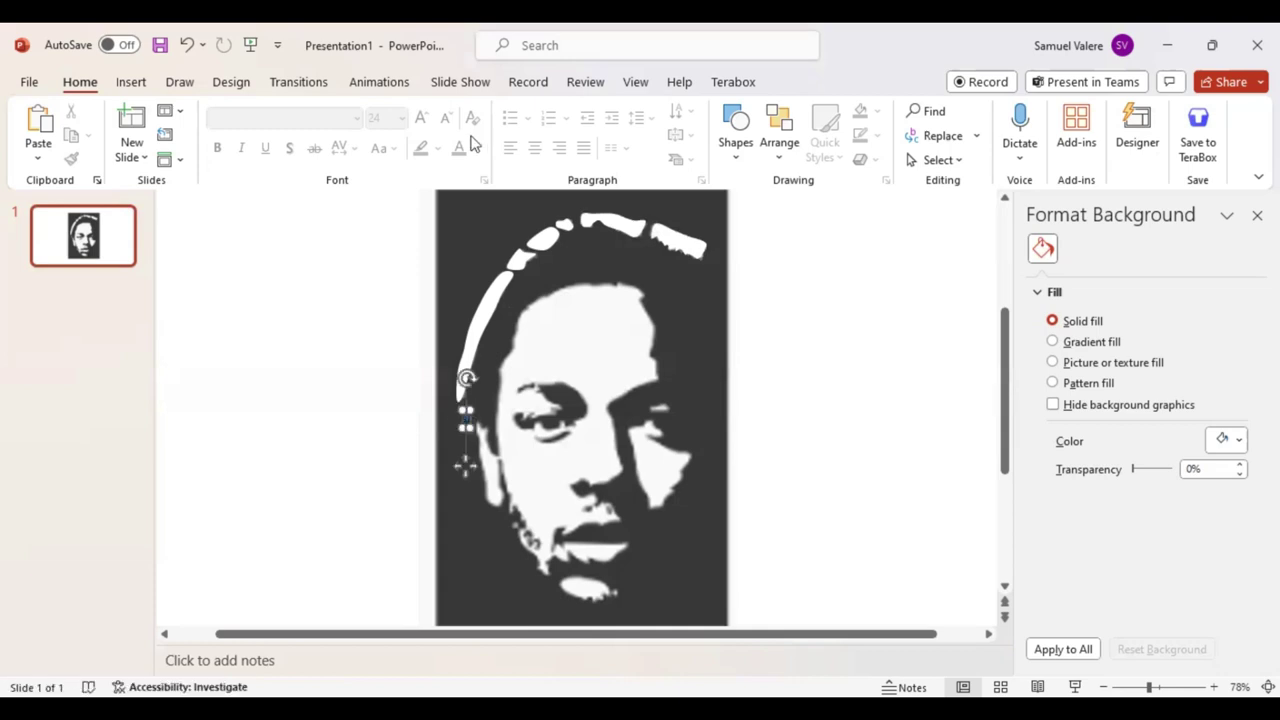
left_click(67, 155)
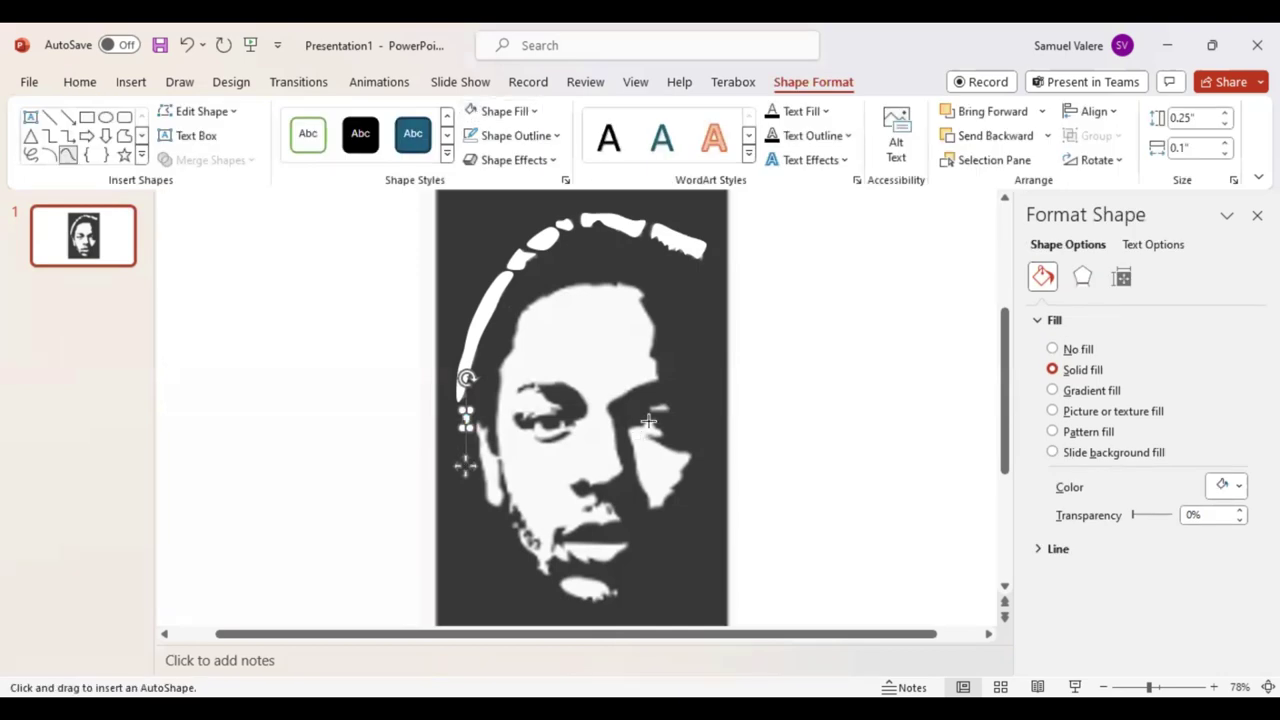
Draw a small white freeform shape over the right eyebrow
key("Escape")
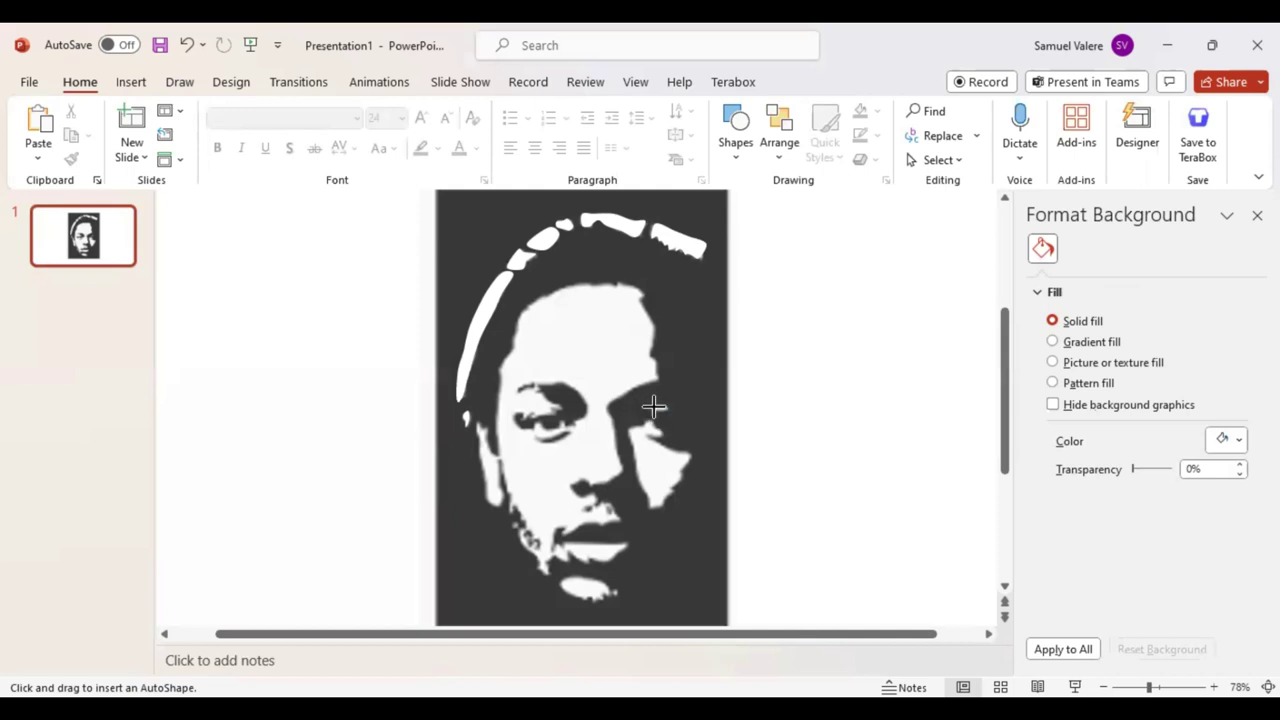
left_click_drag(645, 400, 671, 416)
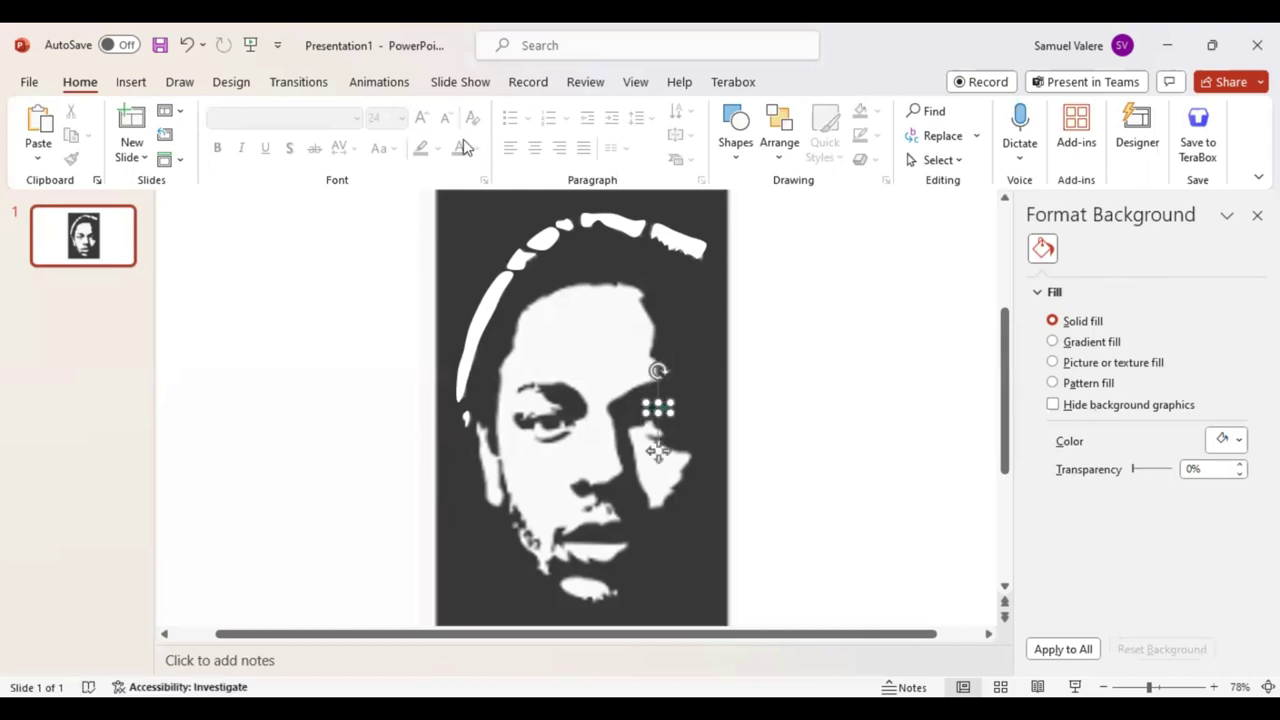
left_click(67, 155)
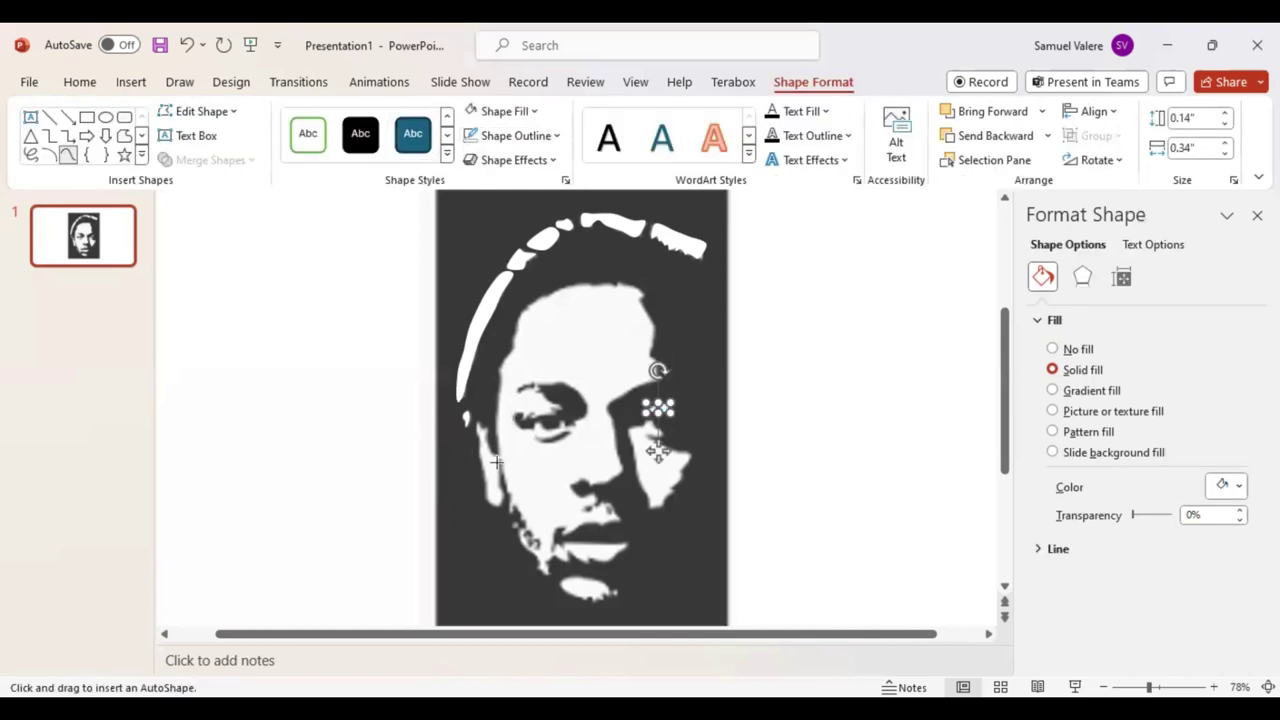
left_click(612, 590)
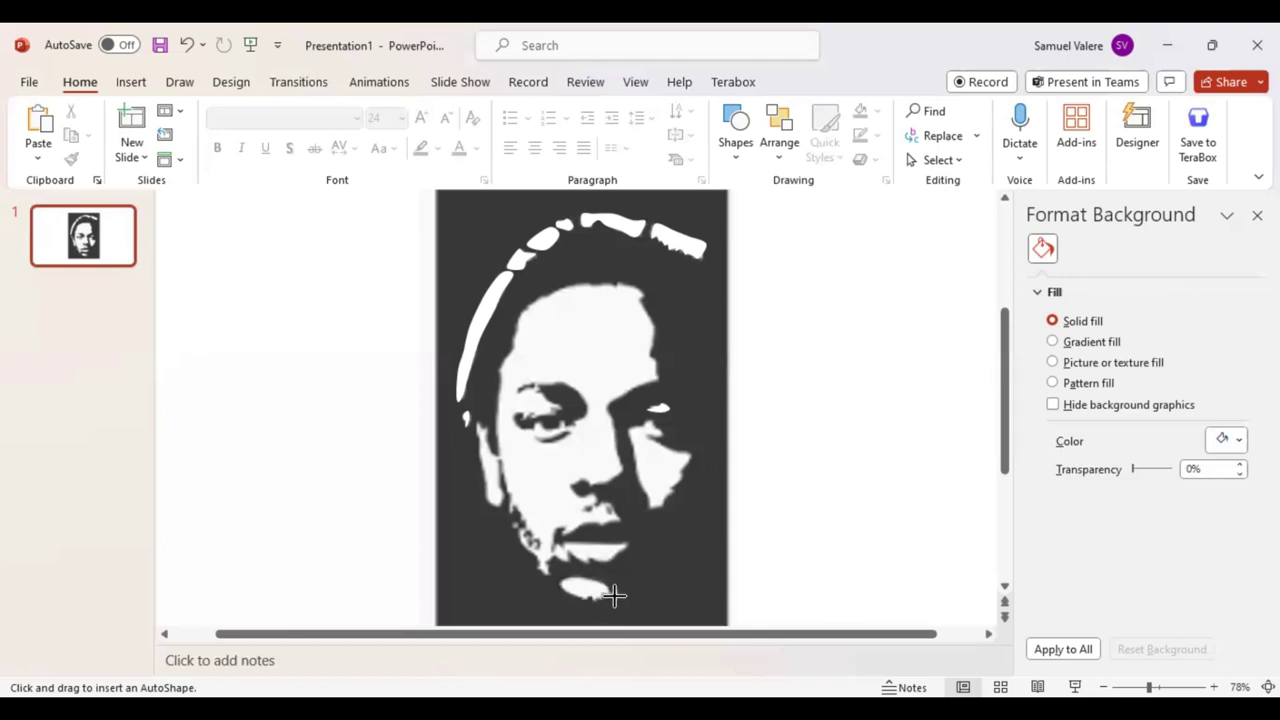
Trace the lower lip as a freeform shape filled white, then deselect it
left_click_drag(560, 576, 614, 602)
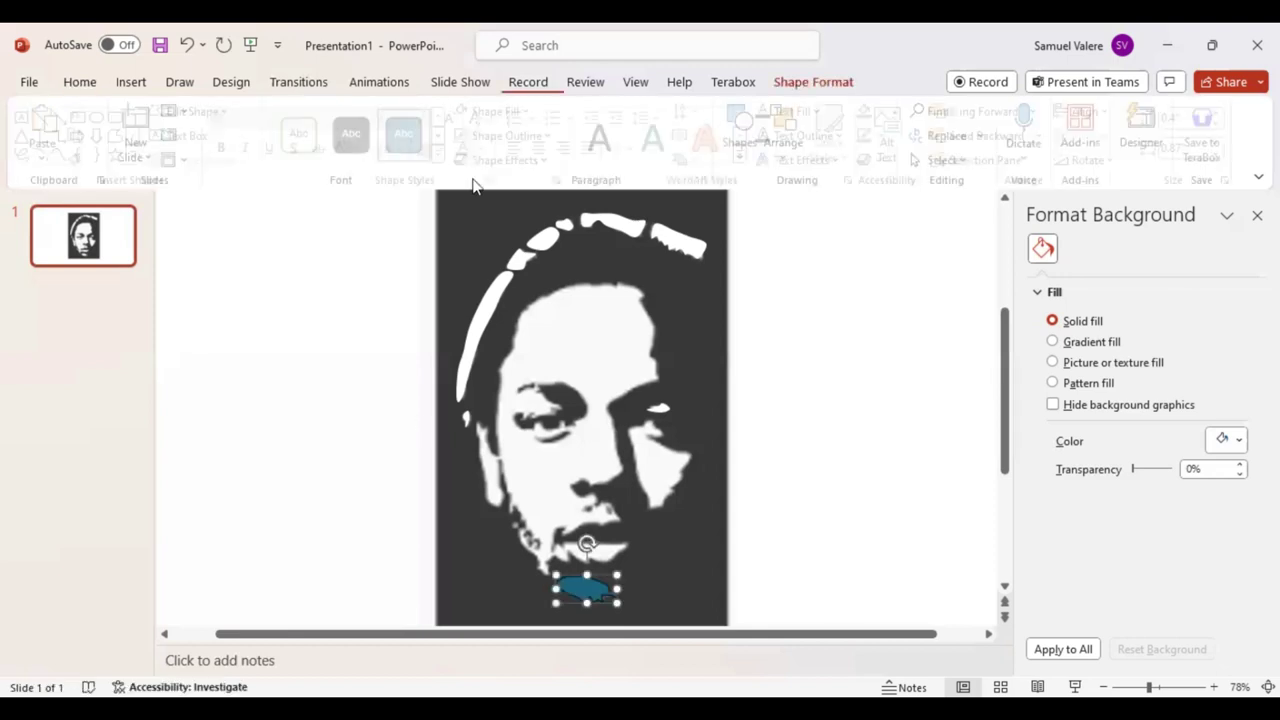
left_click(478, 112)
left_click(67, 155)
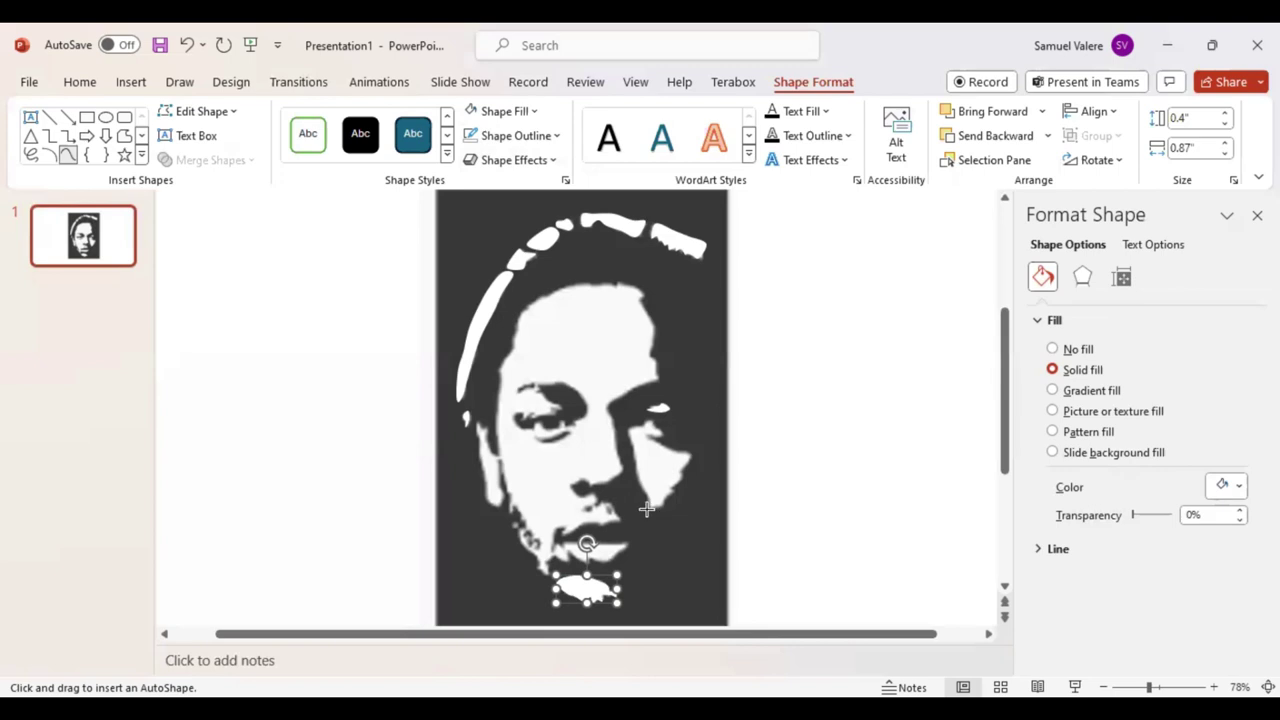
key("Escape")
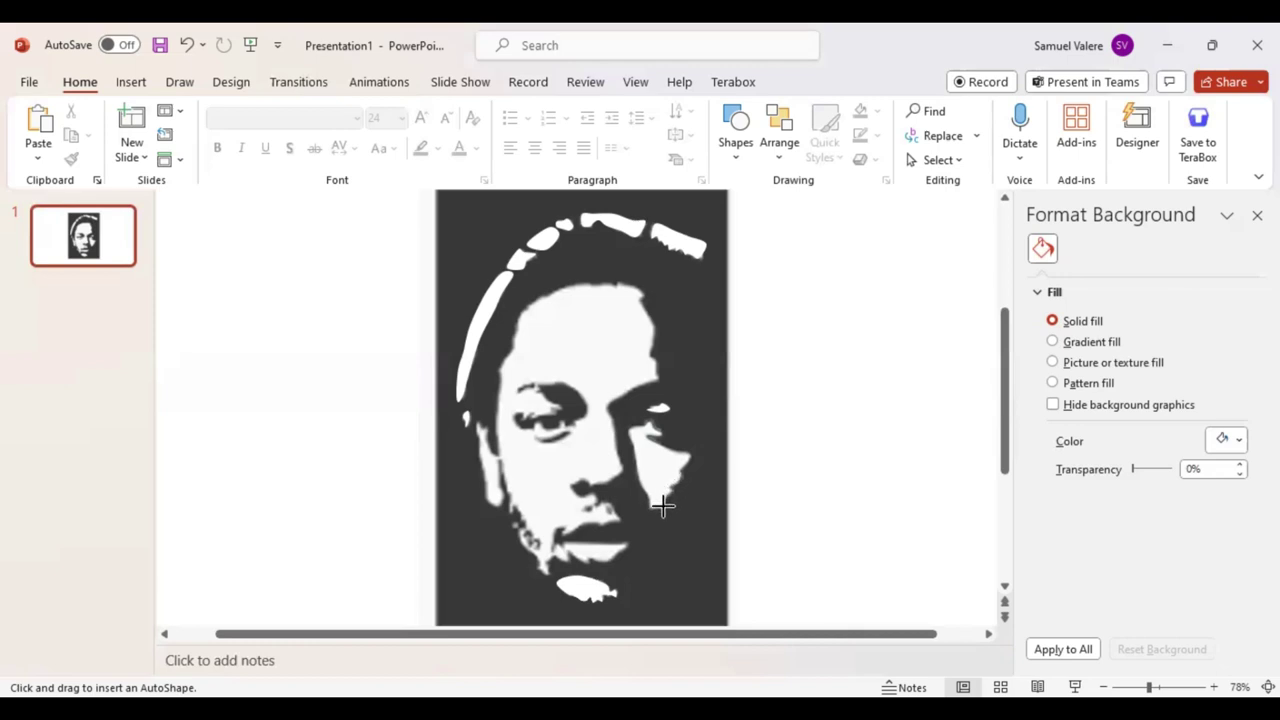
Trace the lit area of the right cheek as a white freeform shape
left_click_drag(643, 508, 640, 505)
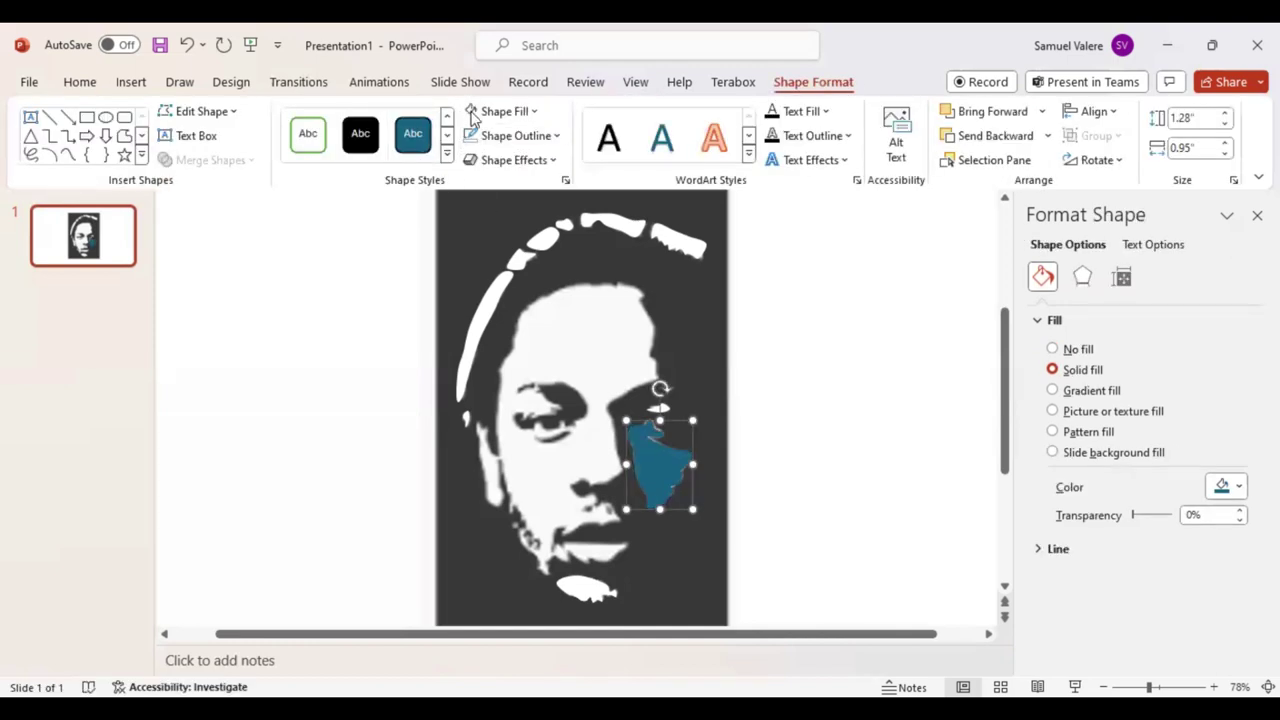
left_click(474, 113)
left_click(68, 157)
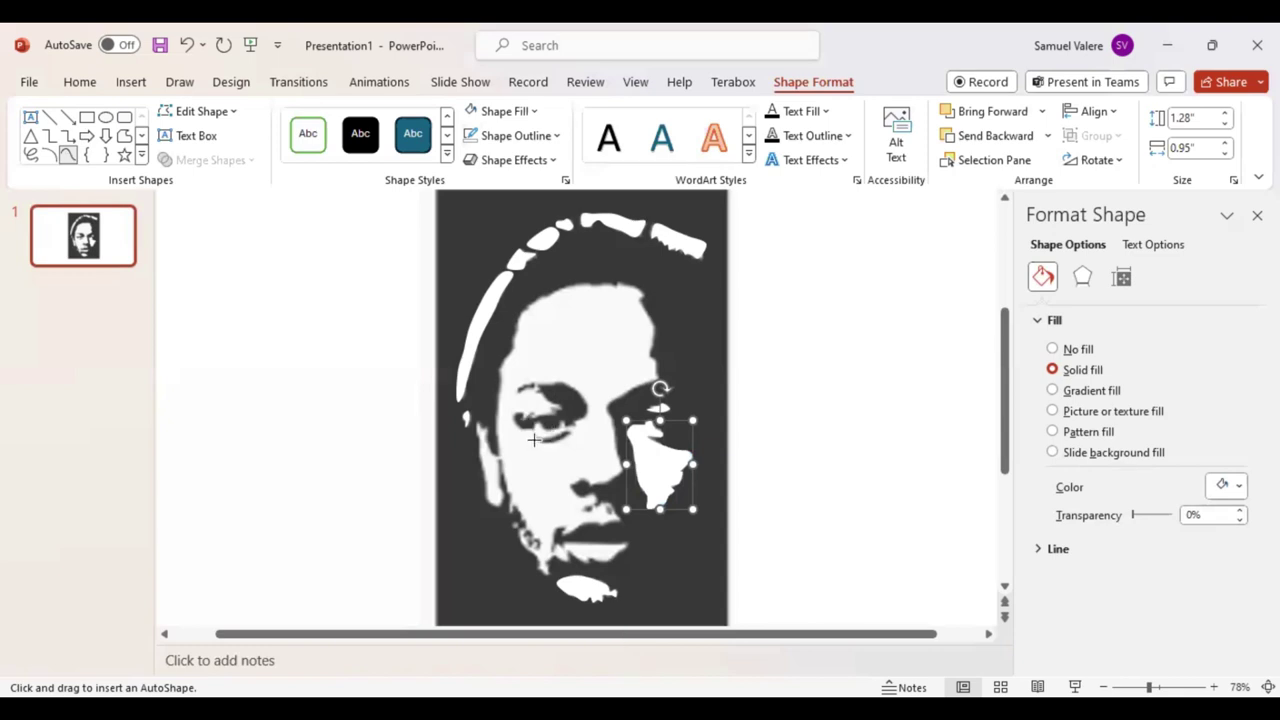
key("Escape")
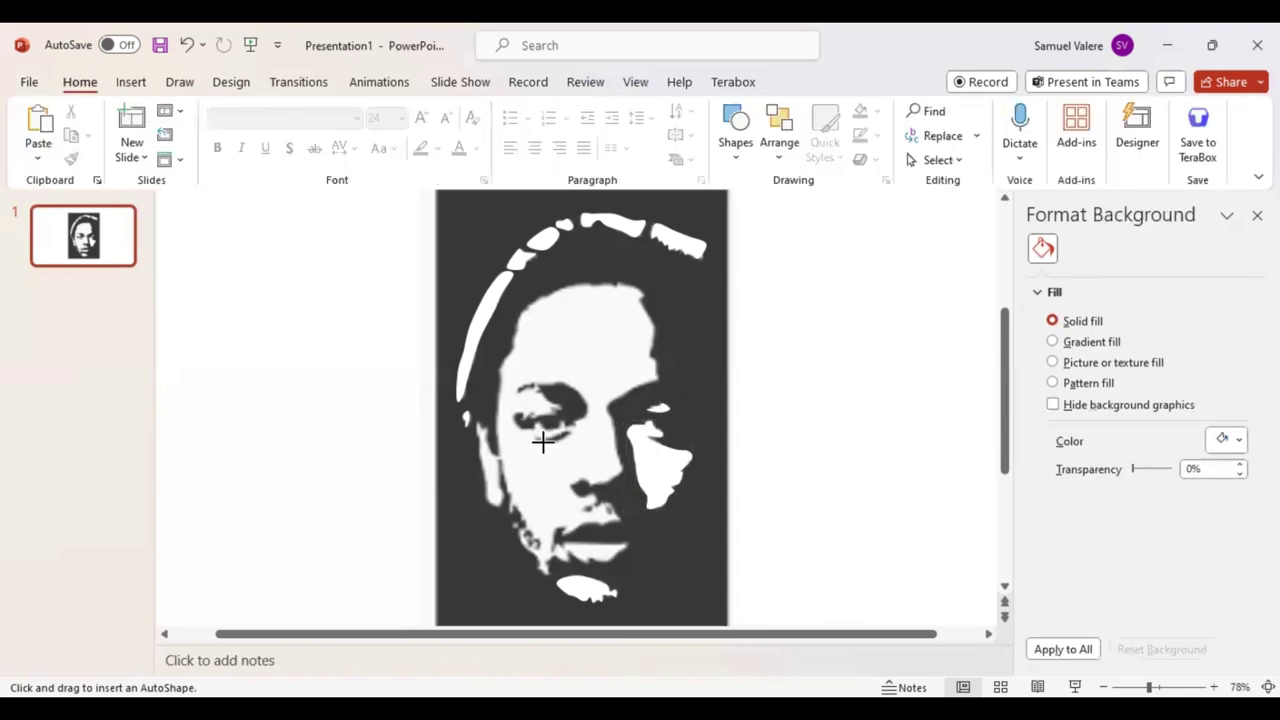
left_click(543, 441)
Draw small freeform shapes over and above the left eye
left_click_drag(534, 430, 575, 444)
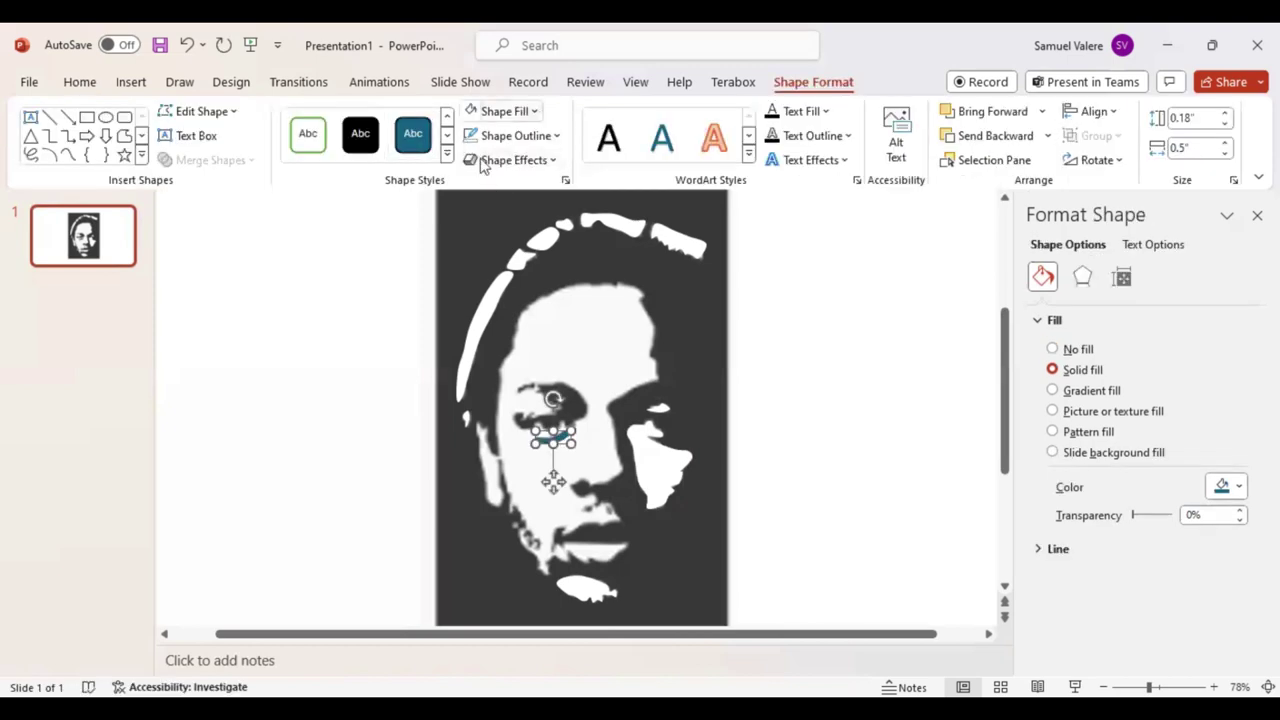
left_click(67, 155)
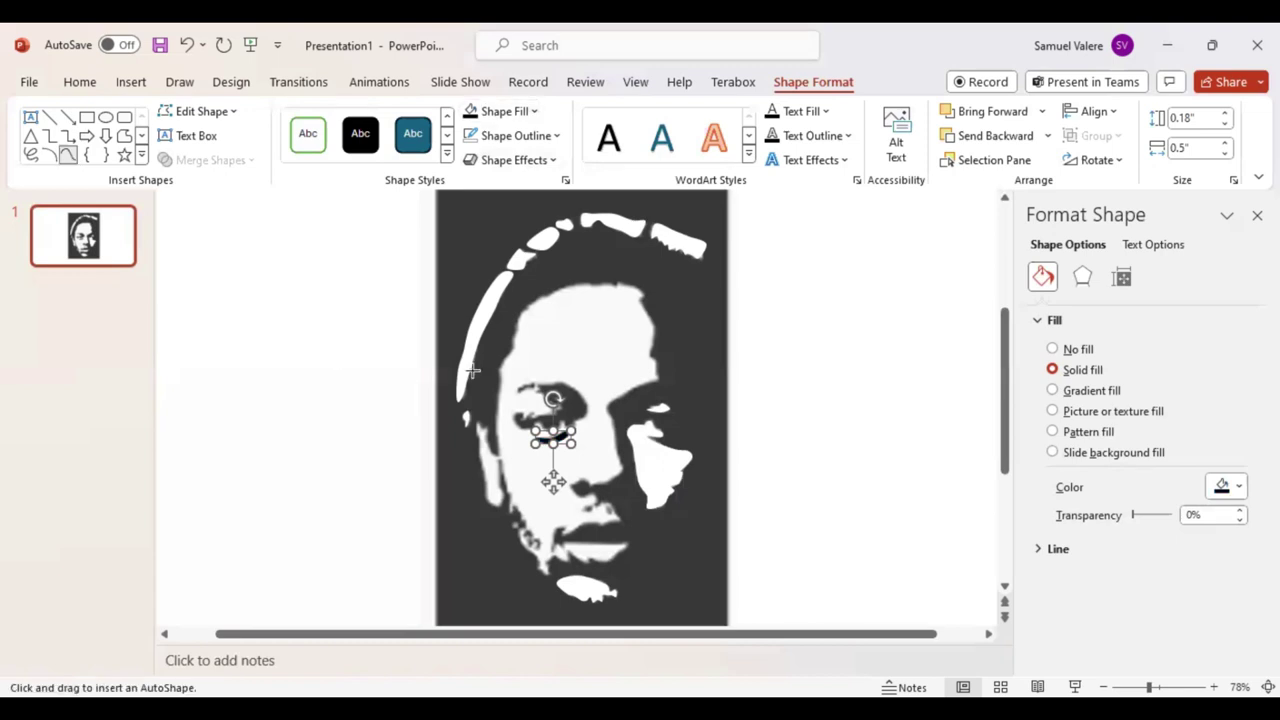
left_click(524, 386)
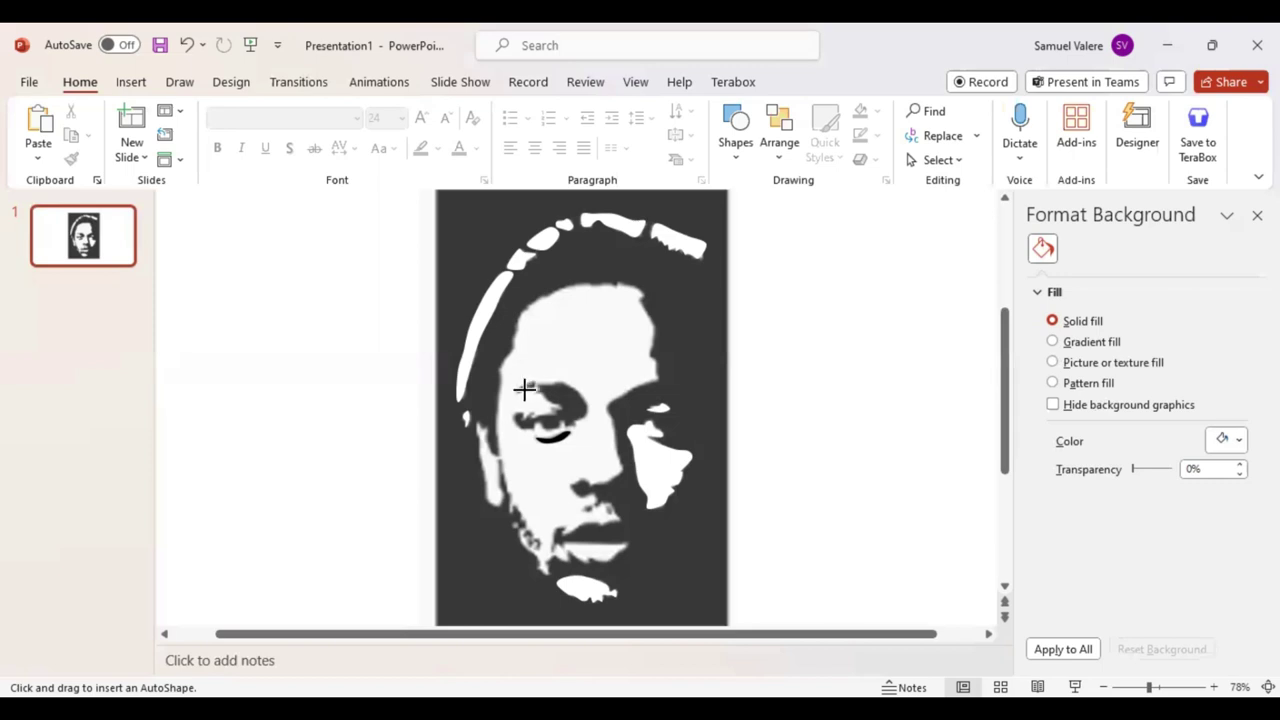
left_click_drag(518, 395, 526, 430)
left_click(68, 155)
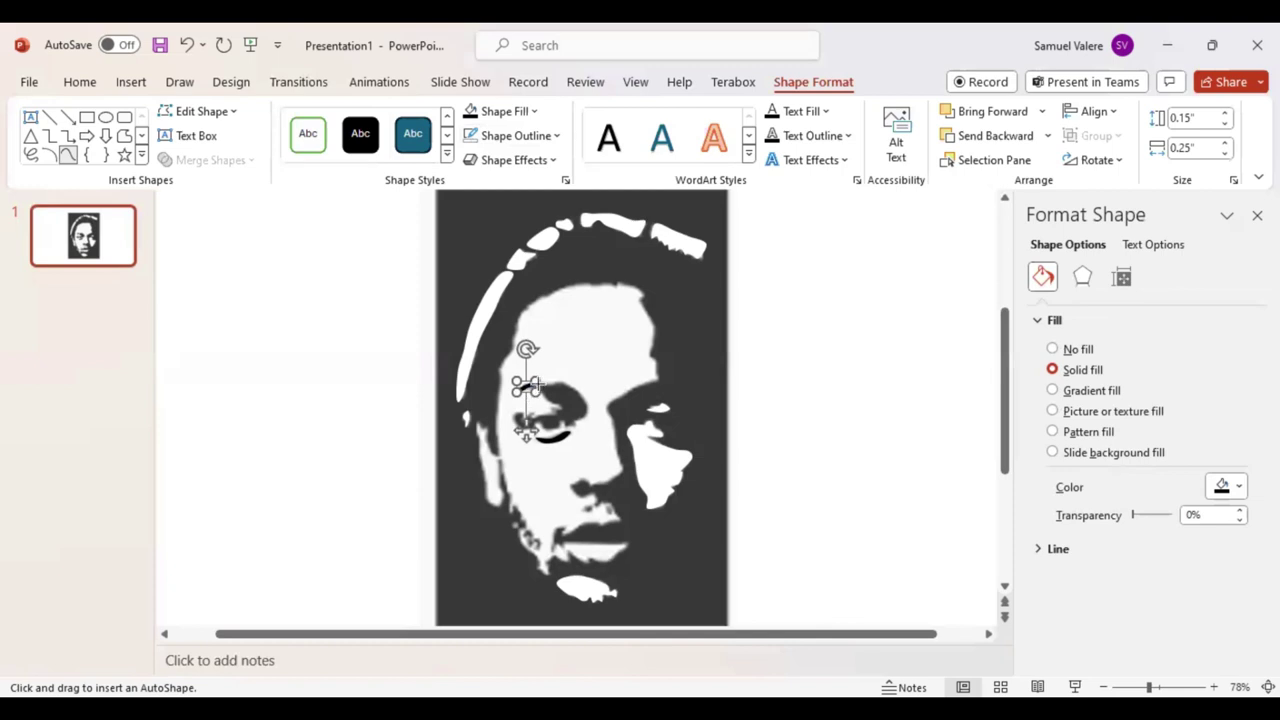
key("Escape")
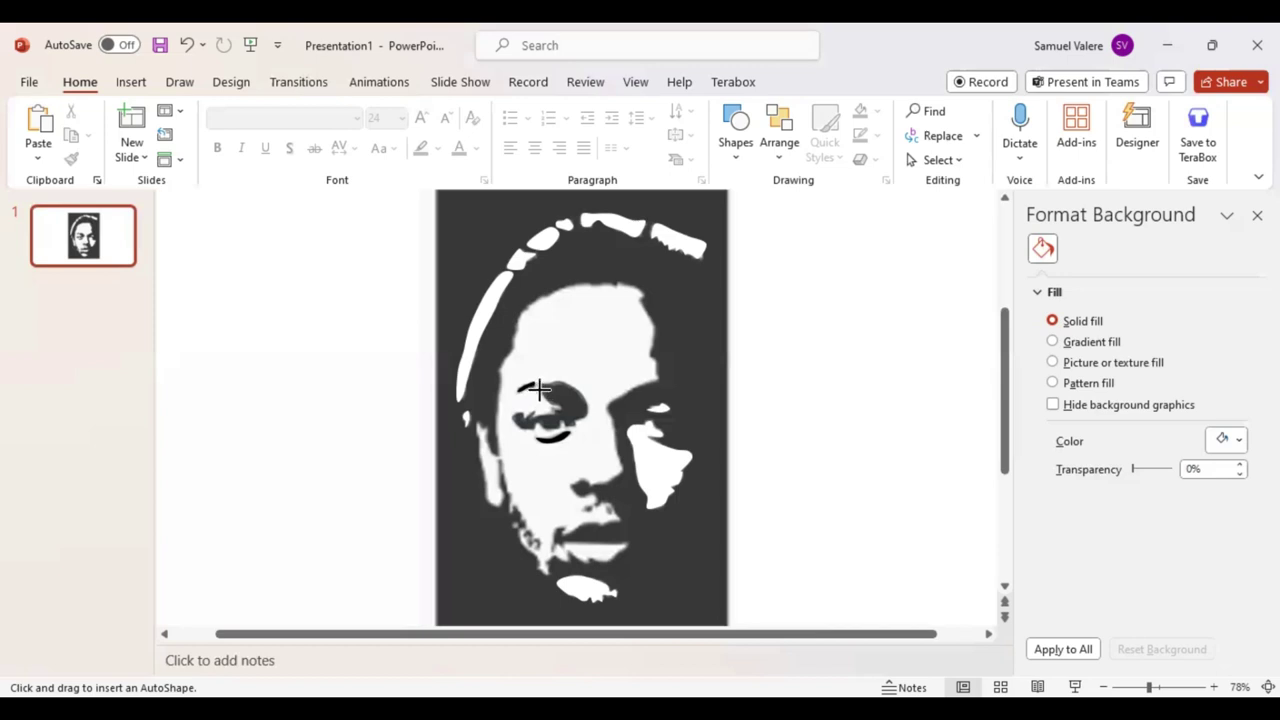
Trace the left eye's dark area freehand and fill it black
left_click_drag(537, 384, 560, 410)
left_click(470, 116)
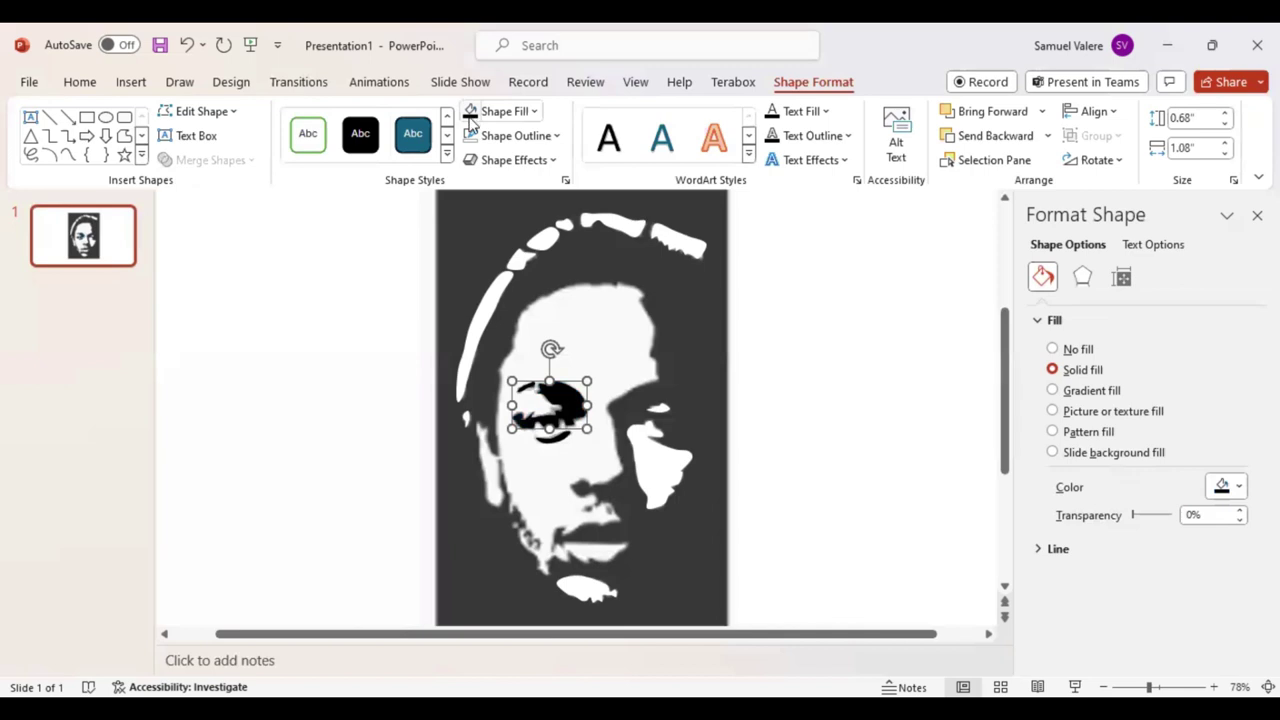
left_click(67, 154)
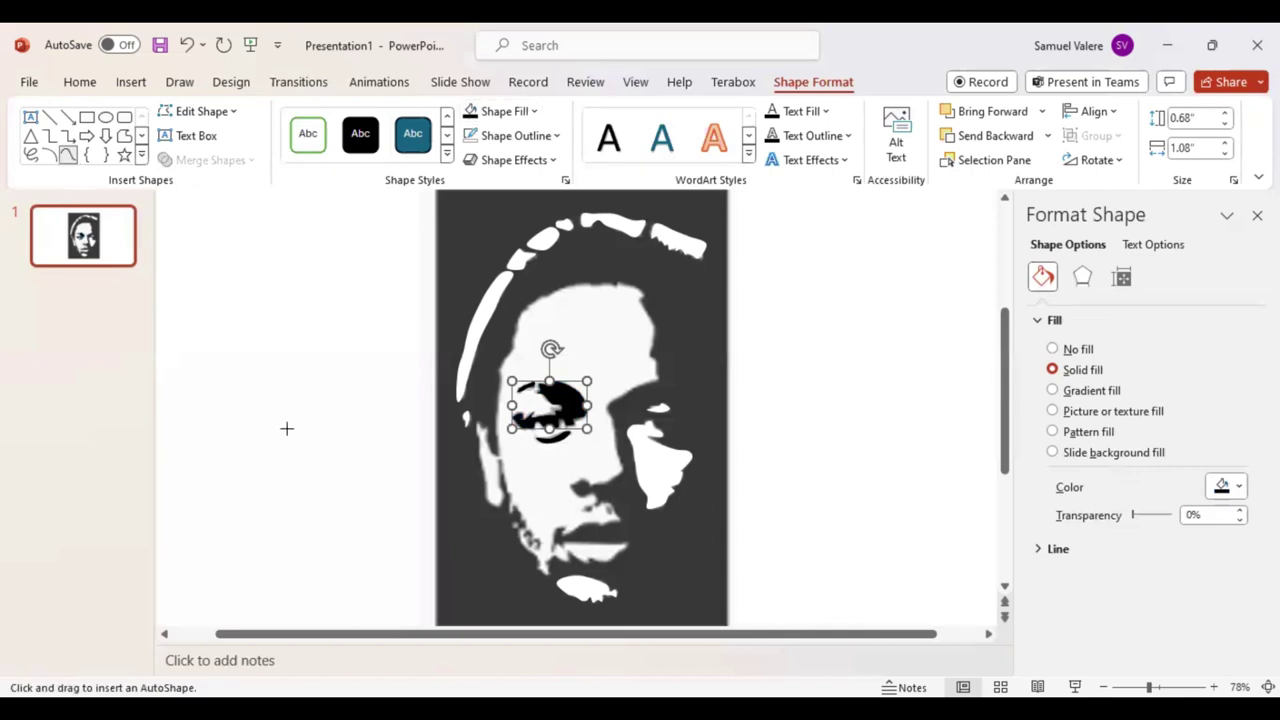
left_click(478, 430)
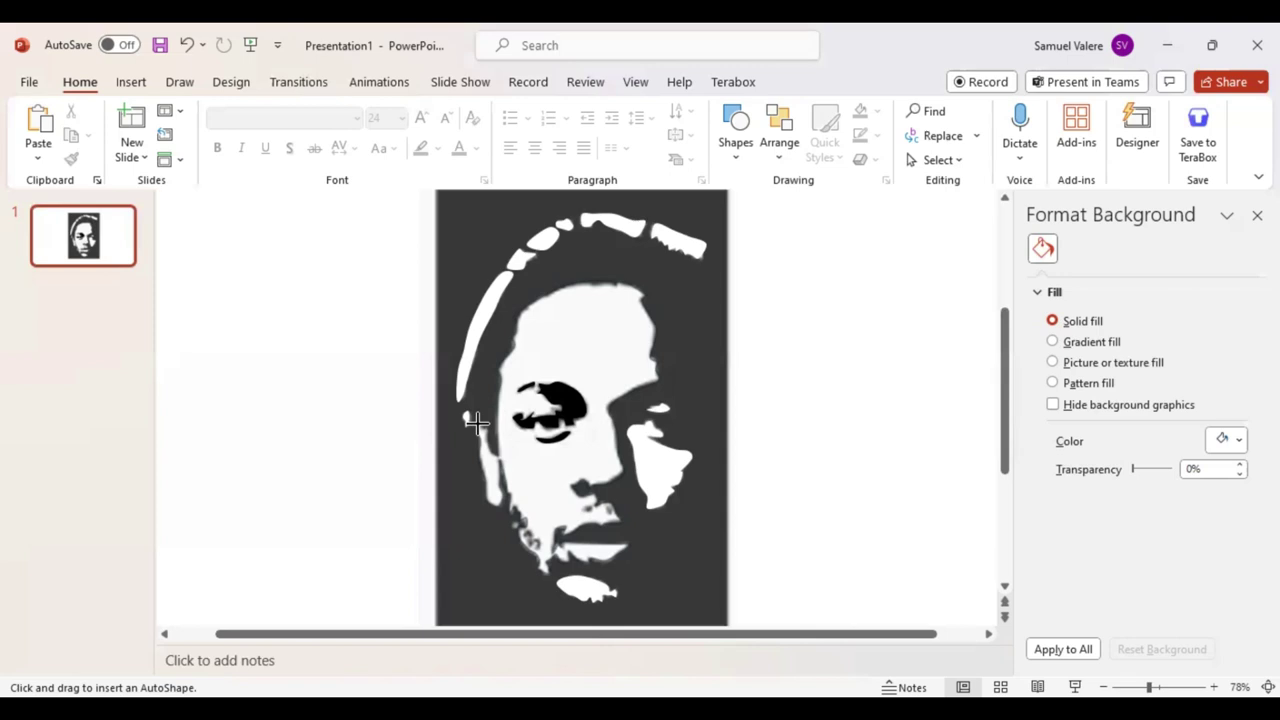
Fill the face outline freeform white and send it backward behind the black eye shape
left_click(476, 422)
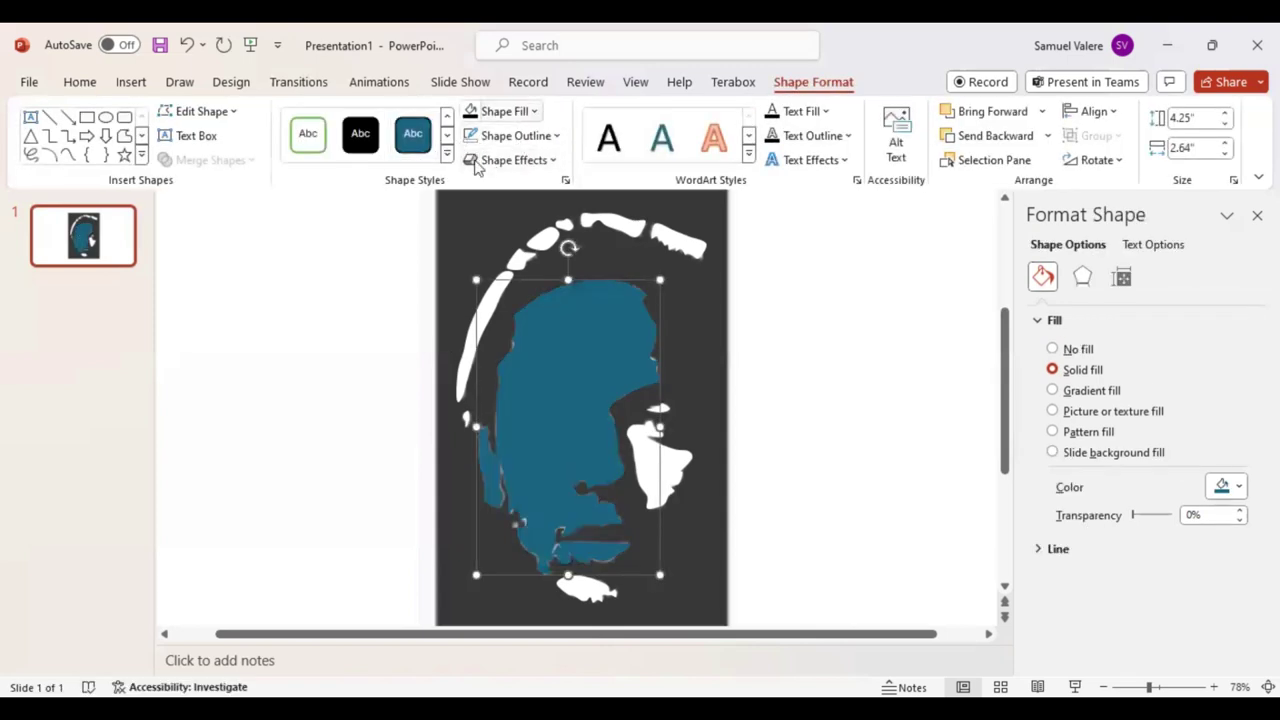
left_click(1028, 138)
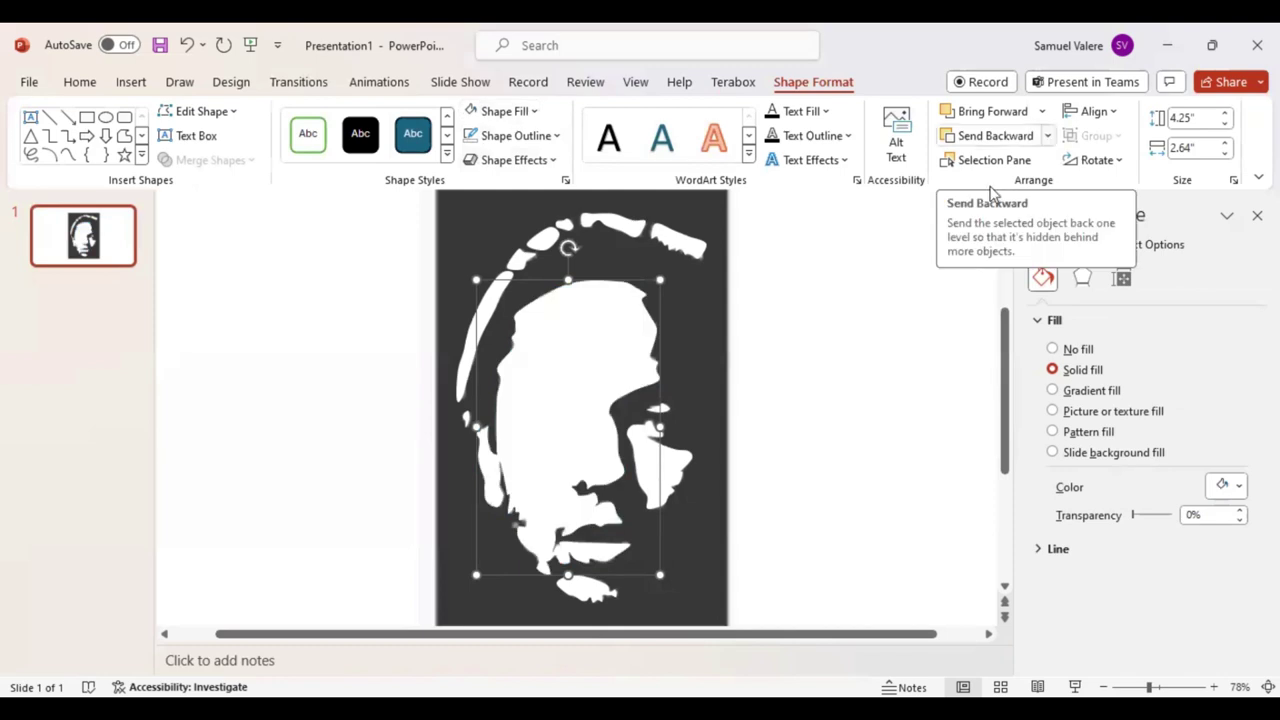
left_click(1047, 135)
left_click(995, 188)
left_click(68, 155)
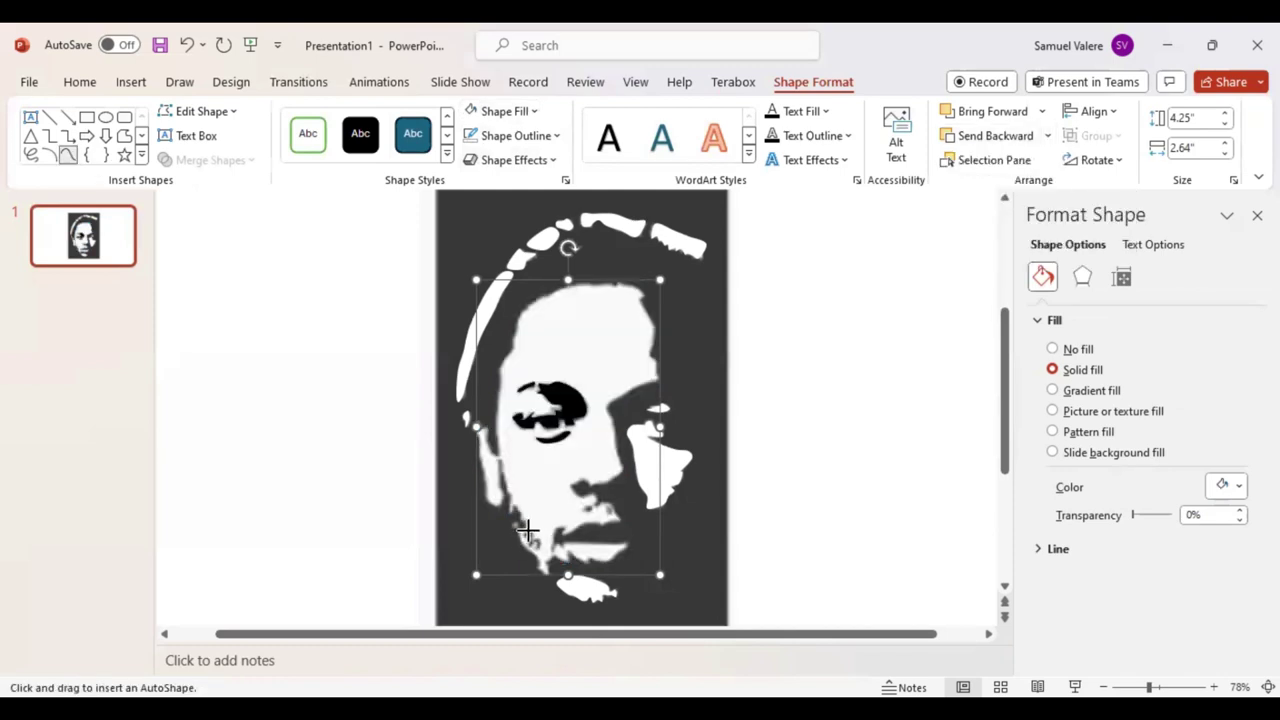
left_click(523, 536)
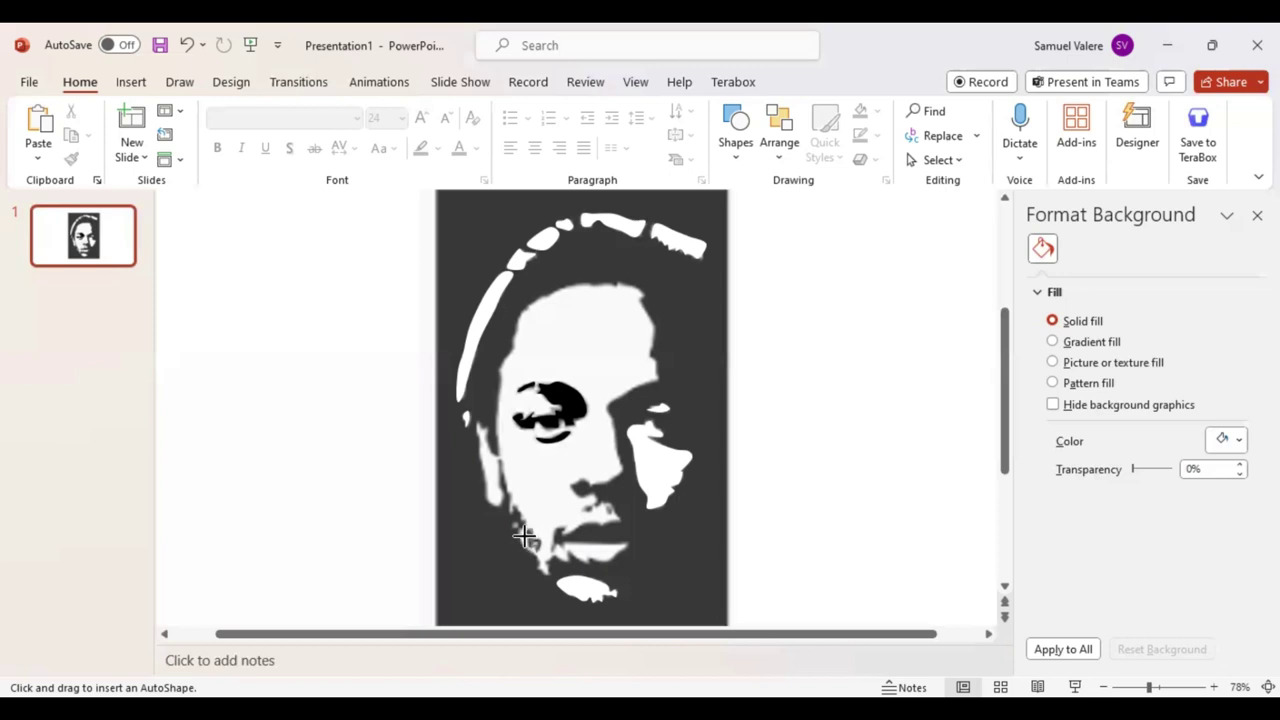
Draw a small freeform on the jaw shadow near the chin and fill it black
left_click_drag(524, 535, 546, 551)
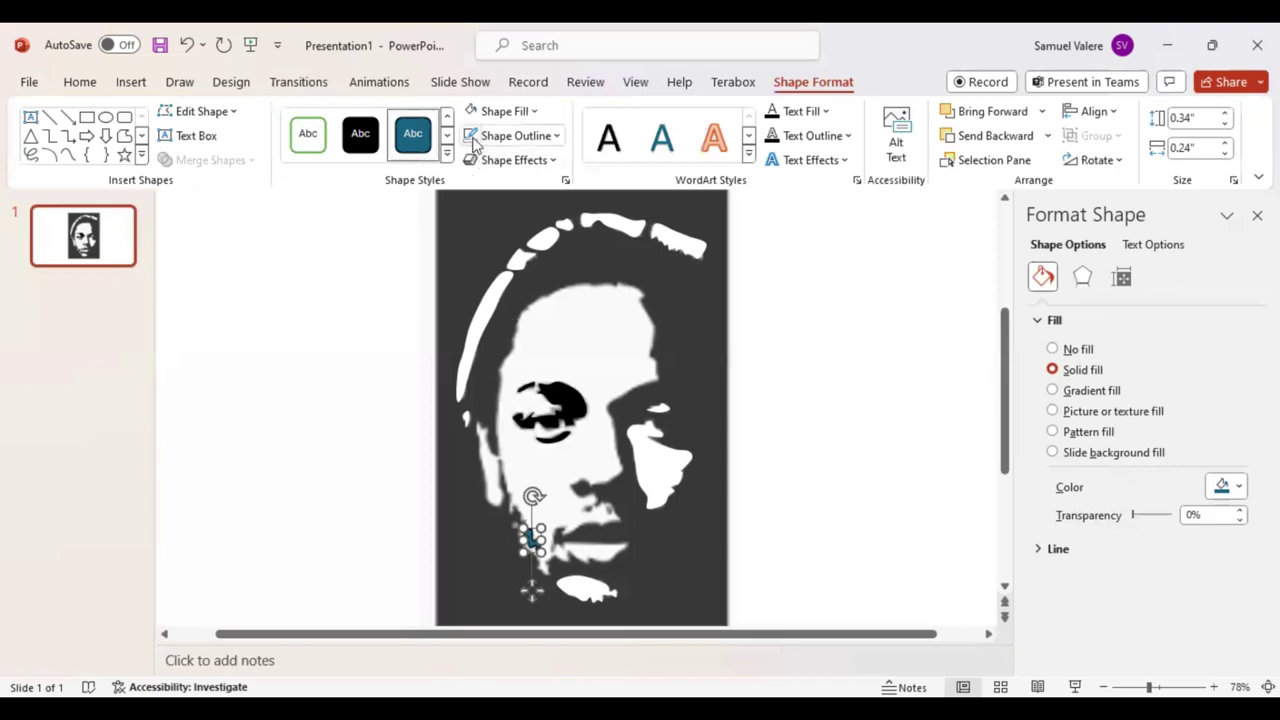
left_click(530, 113)
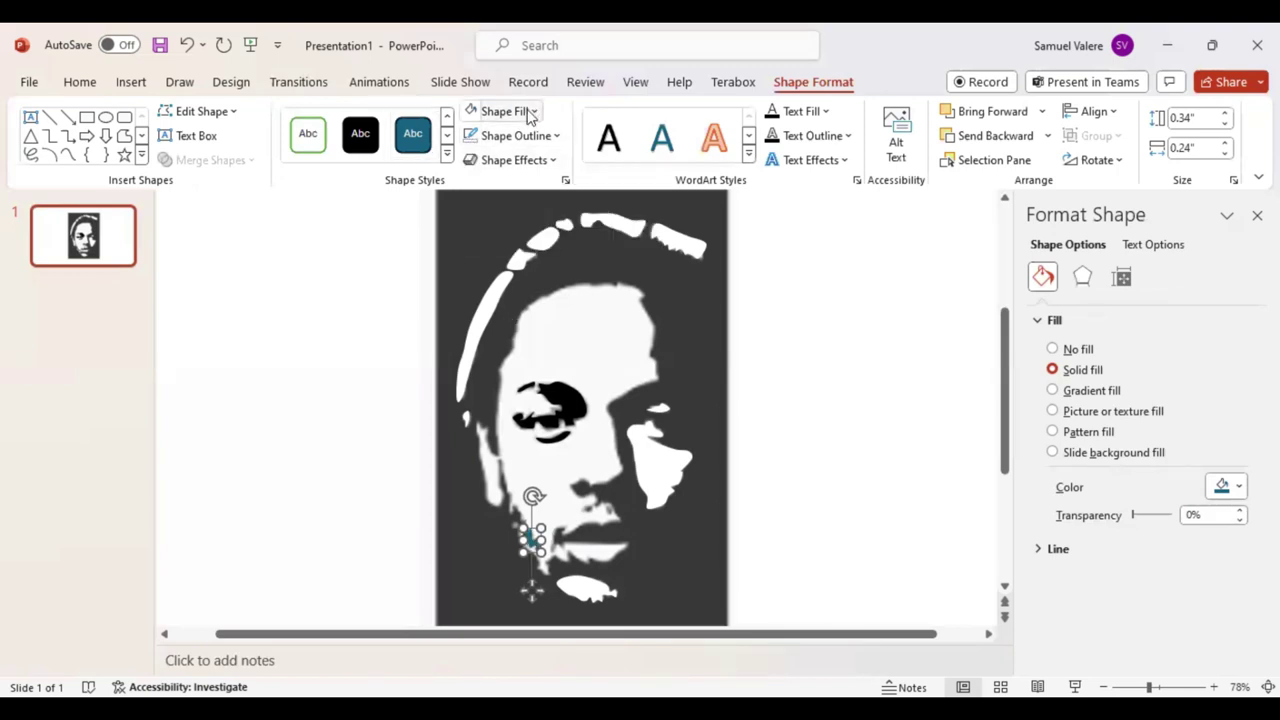
left_click(69, 160)
Add a tiny freeform beside the jaw, then select the underlying portrait photo
left_click(69, 160)
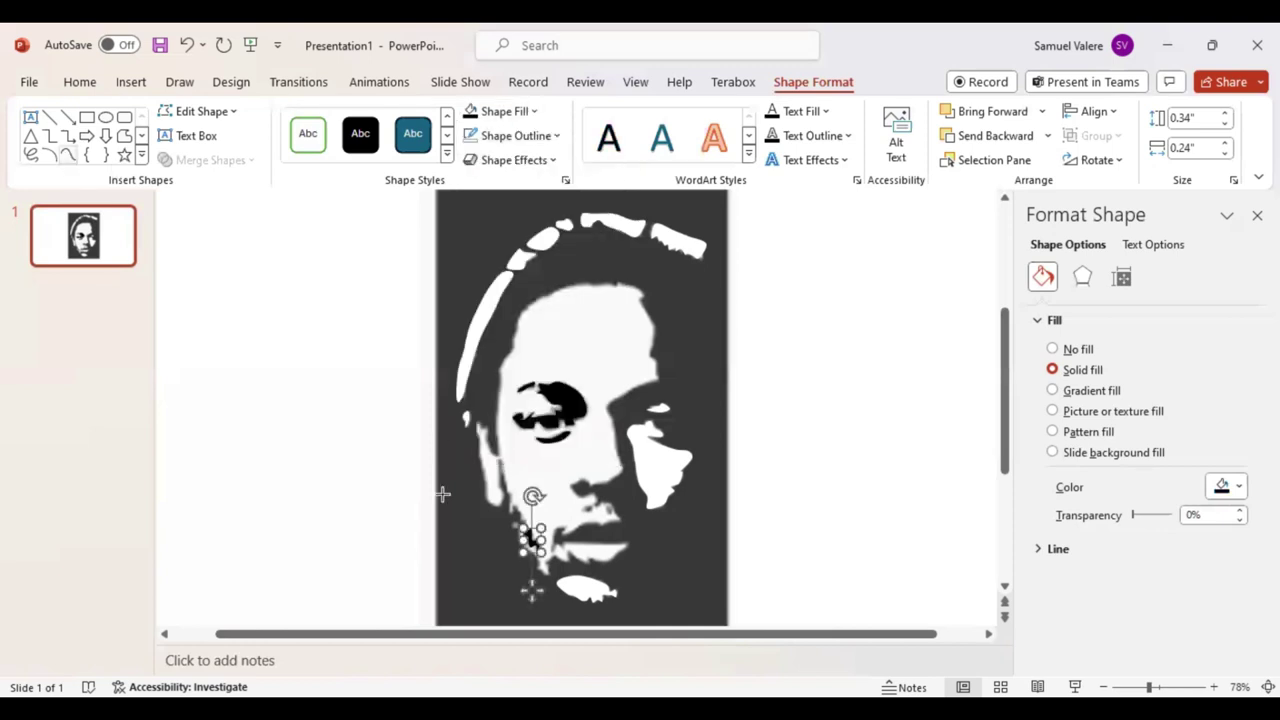
left_click(509, 528)
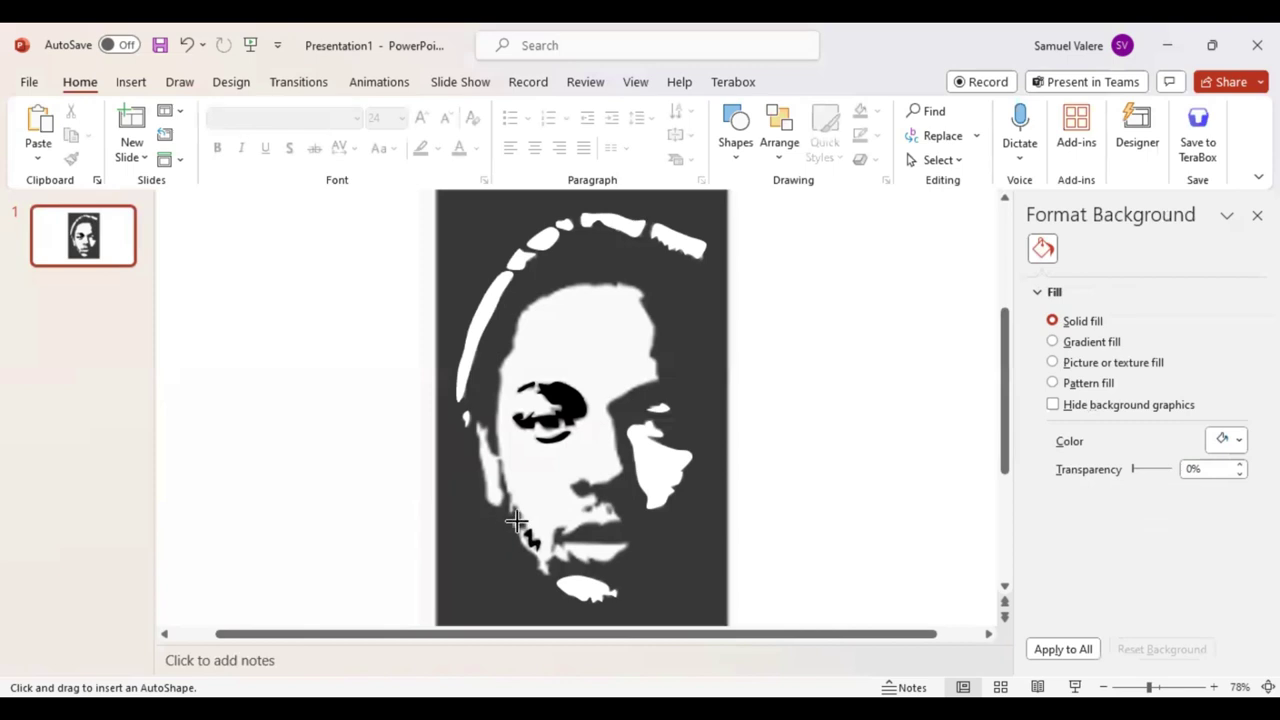
left_click(510, 520)
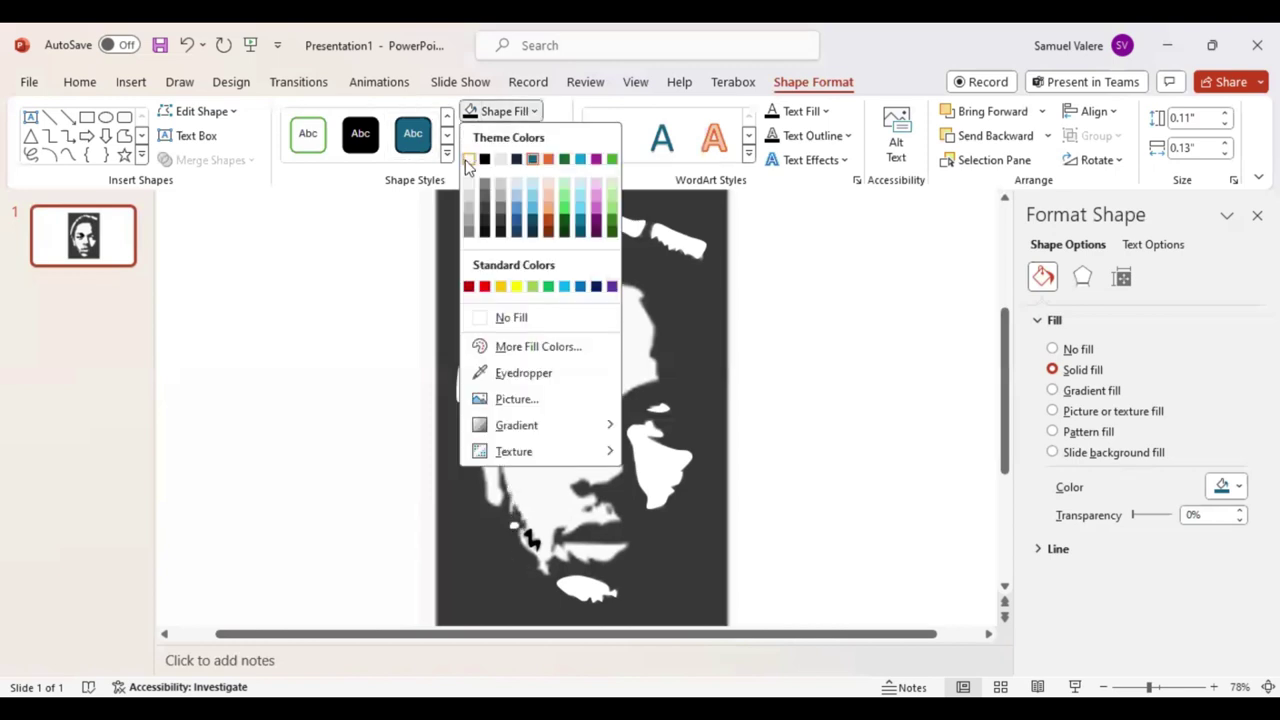
key("Escape")
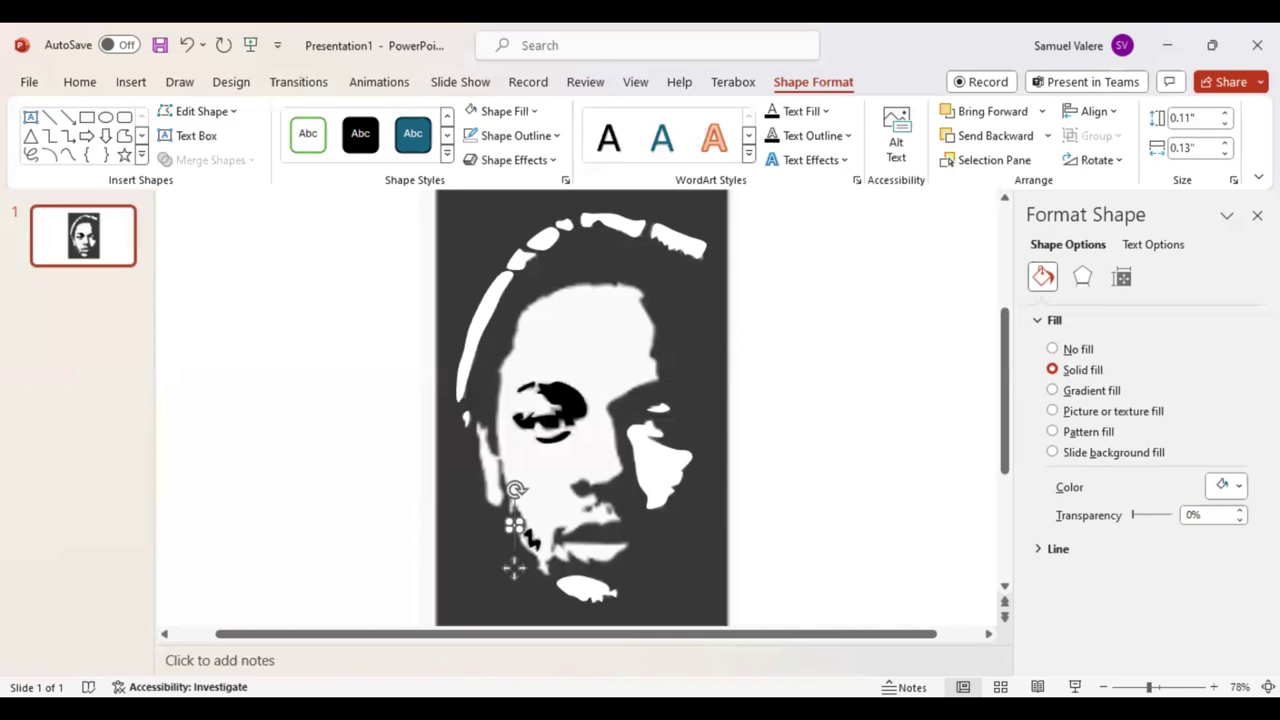
left_click(514, 566)
left_click(1160, 249)
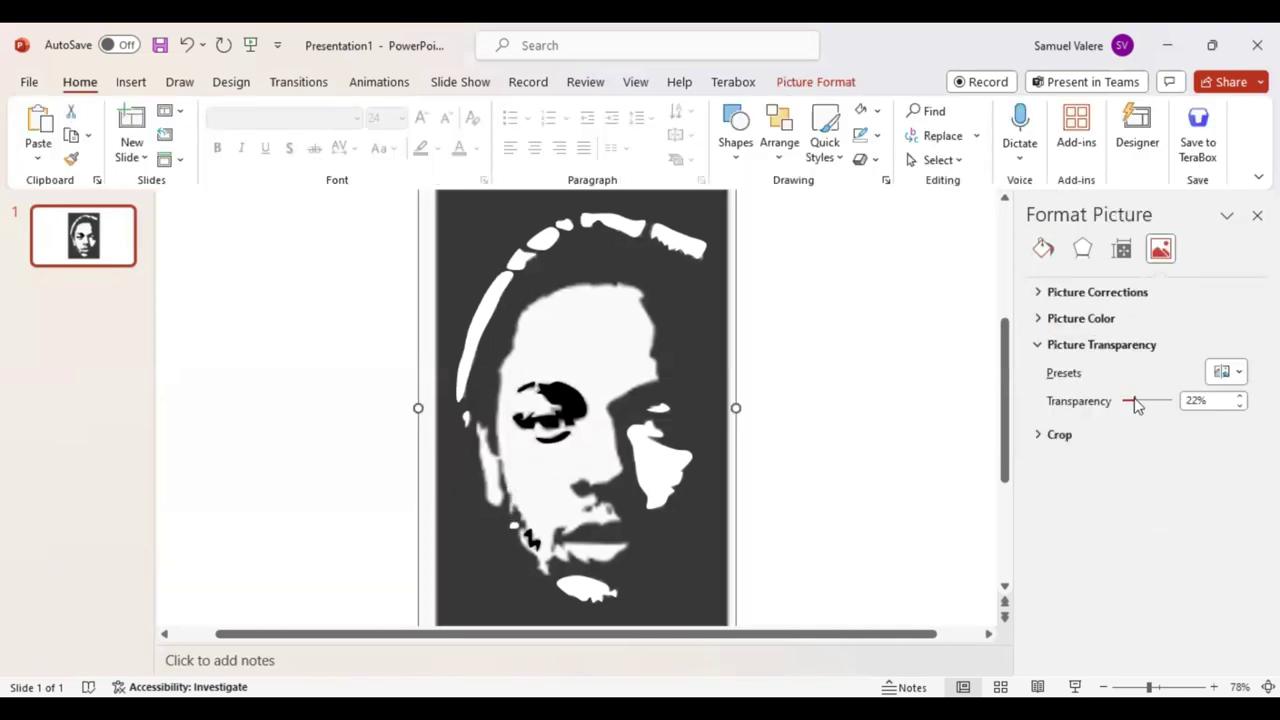
Set the photo to 0% transparency, shrink it into the top-right corner, then open Format Background
left_click_drag(1127, 408, 1110, 412)
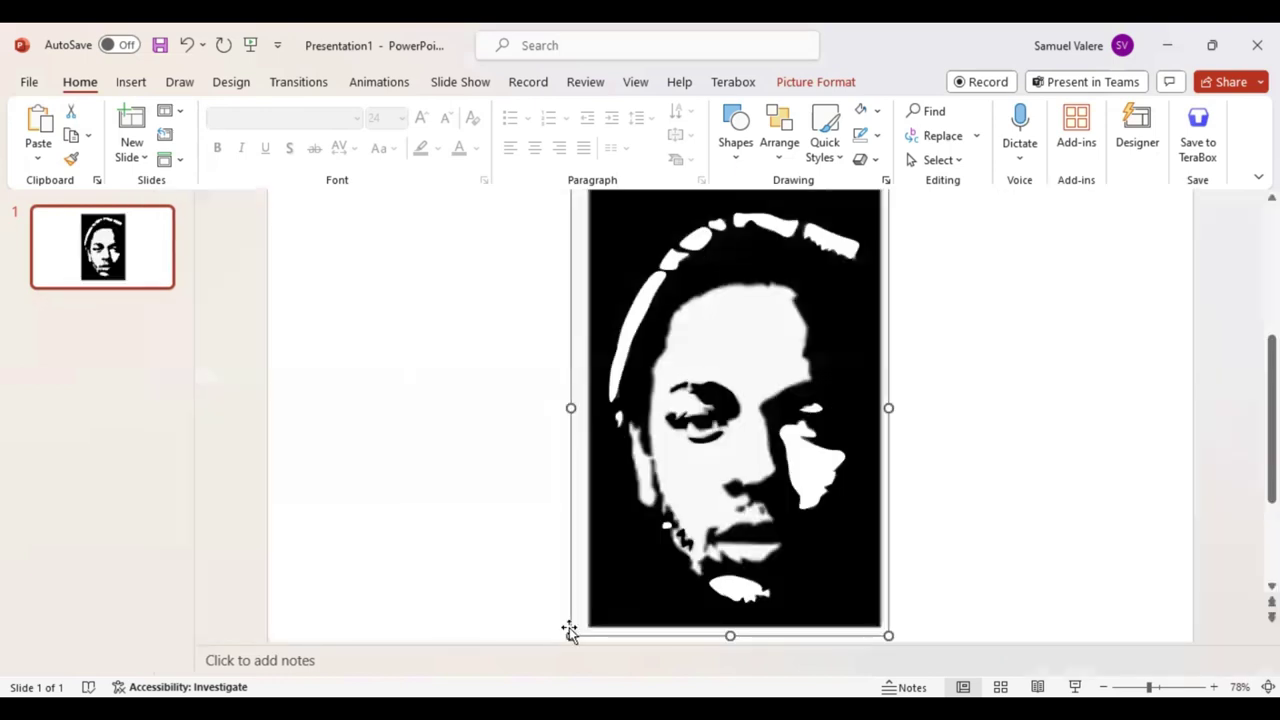
mouse_move(728, 441)
left_mouse_down()
mouse_move(938, 256)
mouse_move(1105, 298)
left_mouse_up()
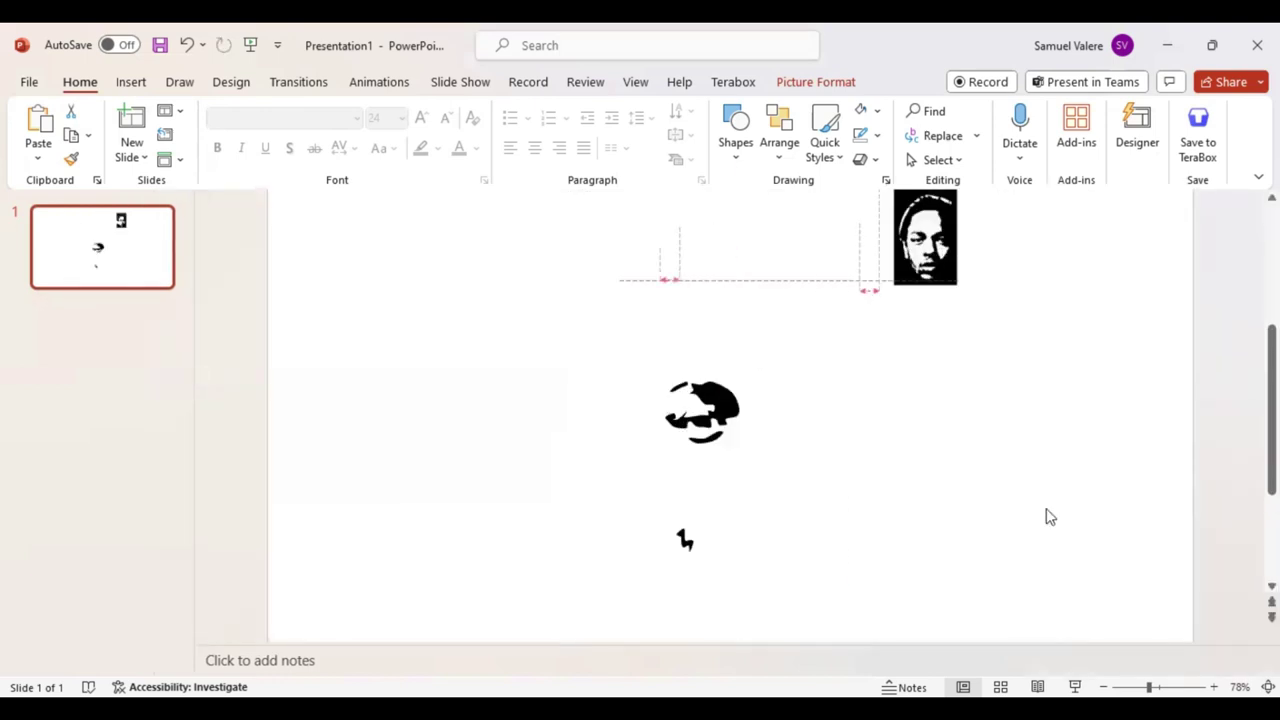
left_click_drag(1152, 686, 1139, 686)
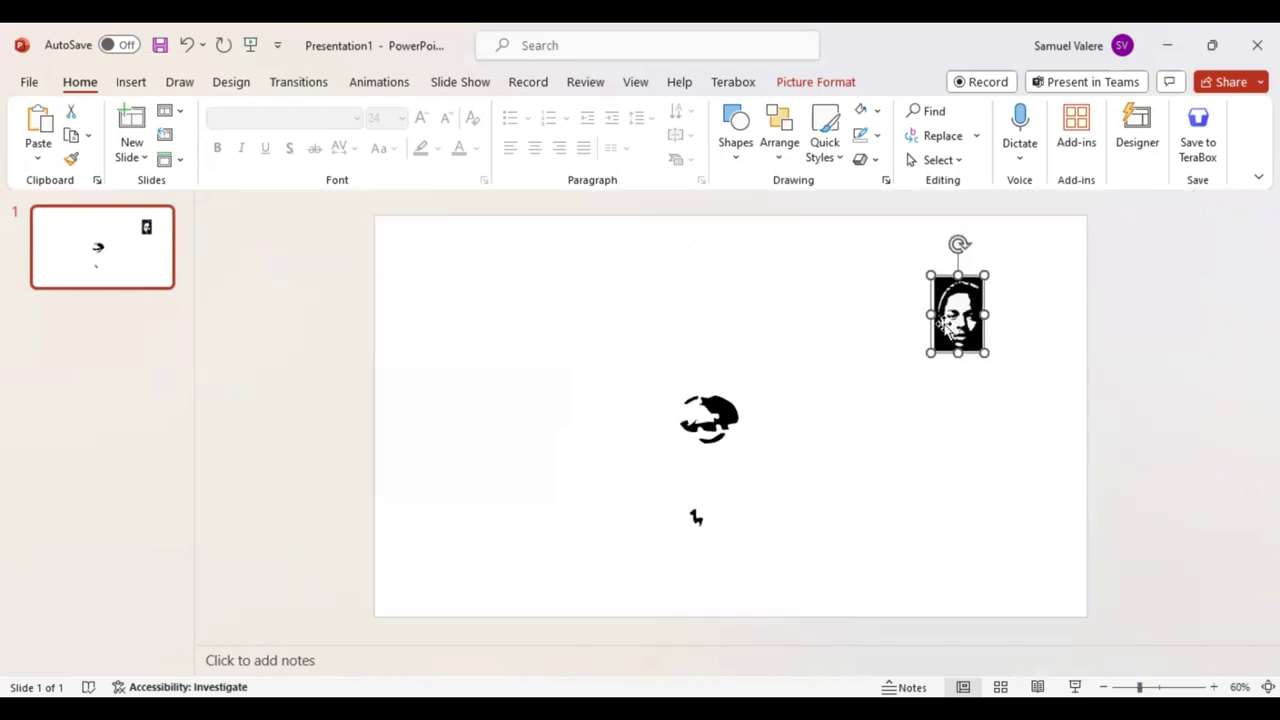
left_click_drag(942, 325, 1045, 263)
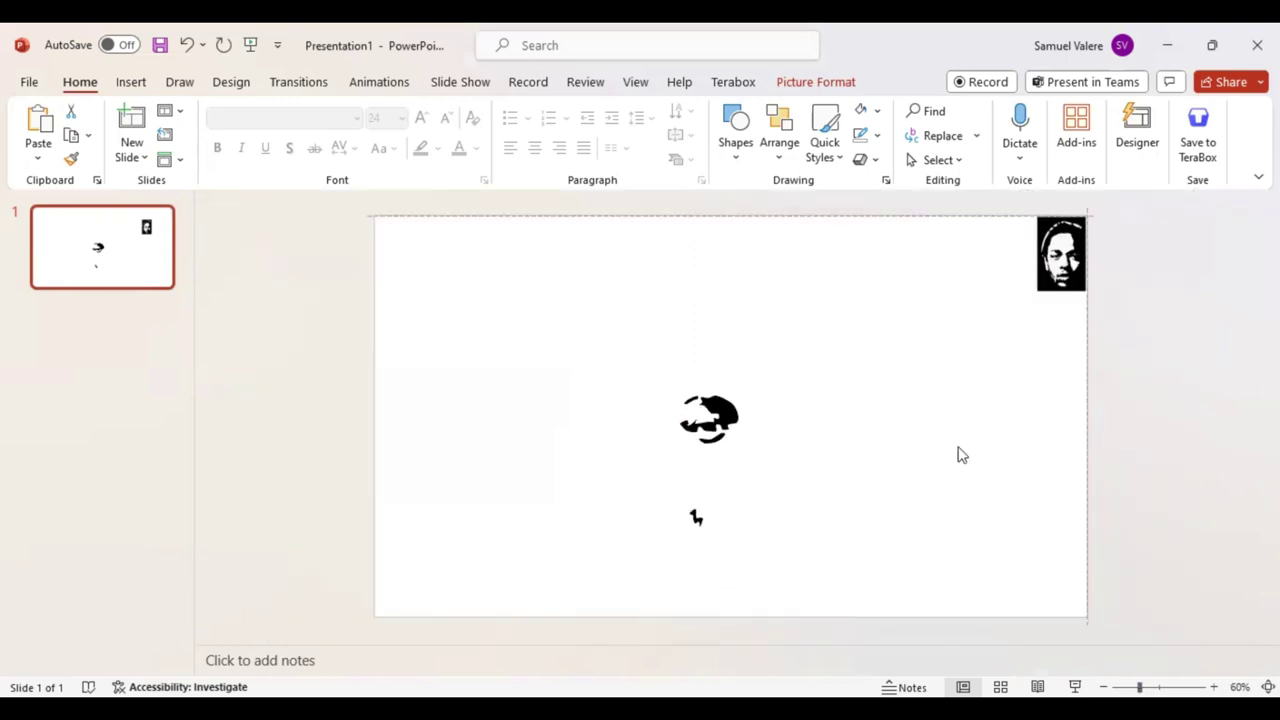
right_click(1055, 405)
key("Return")
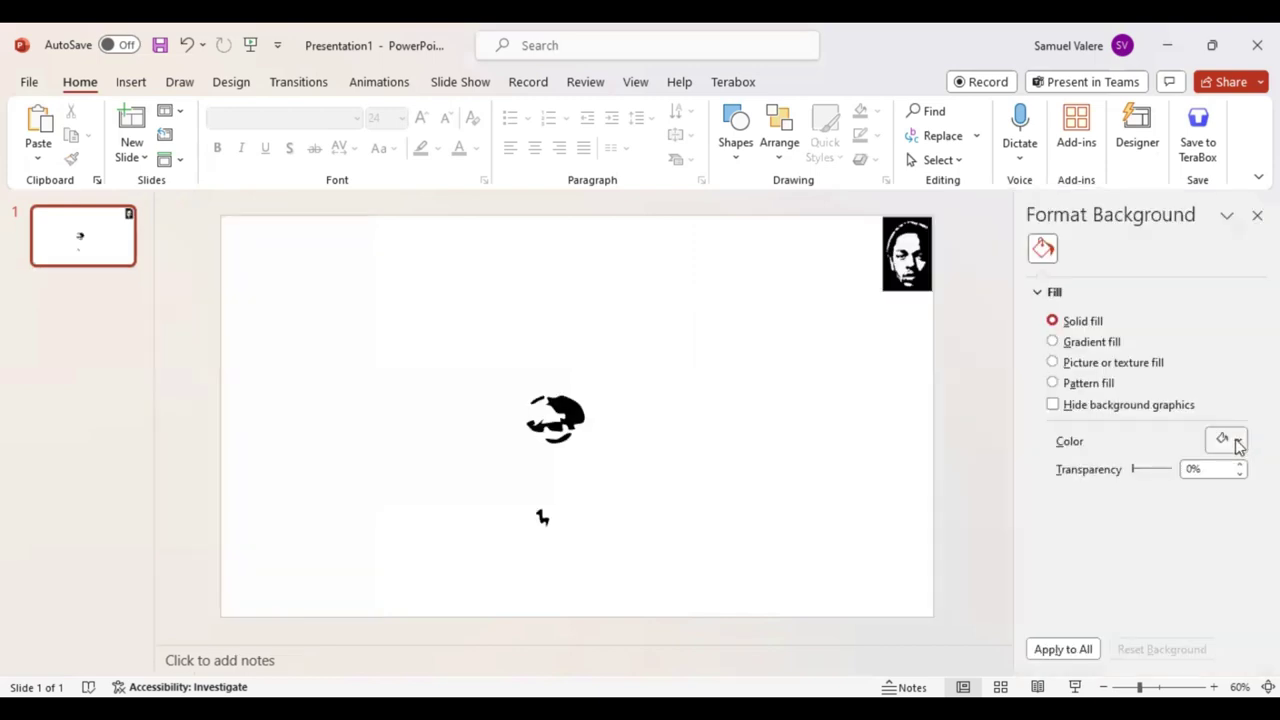